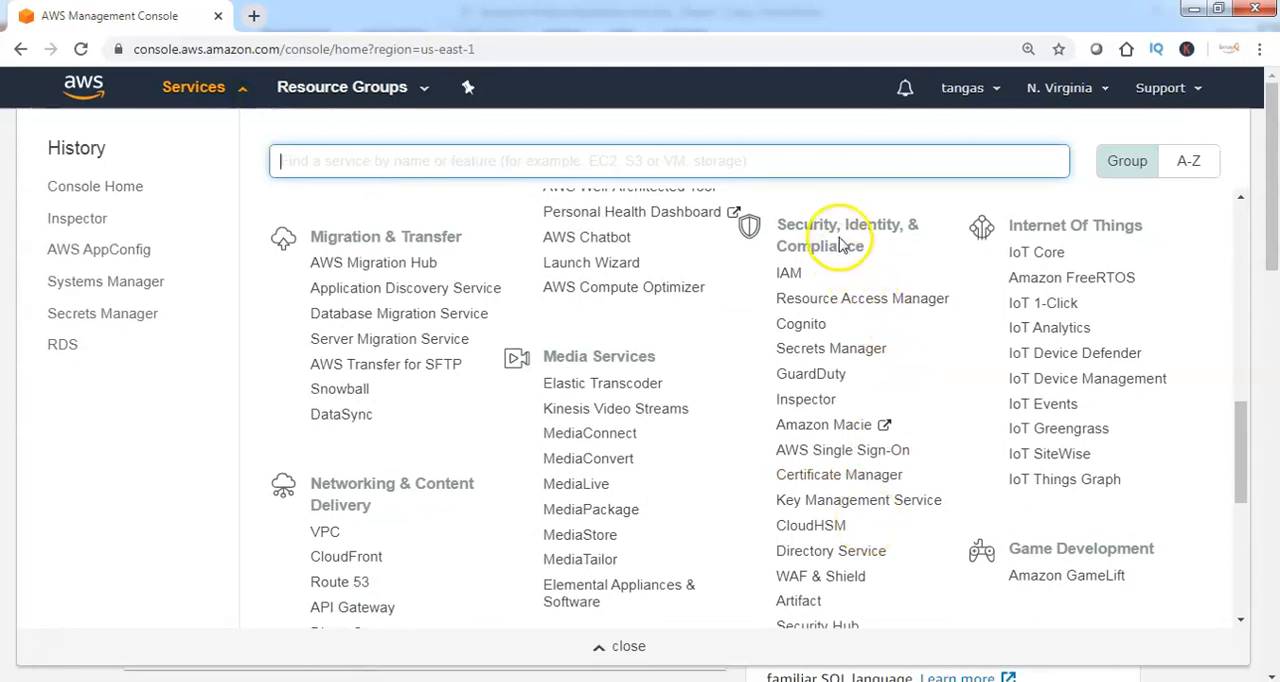
Open the Amazon Inspector service, review its Install, Run and Analyze overview, and get started to reach the dashboard
click(805, 399)
scroll(785, 408, down, 2)
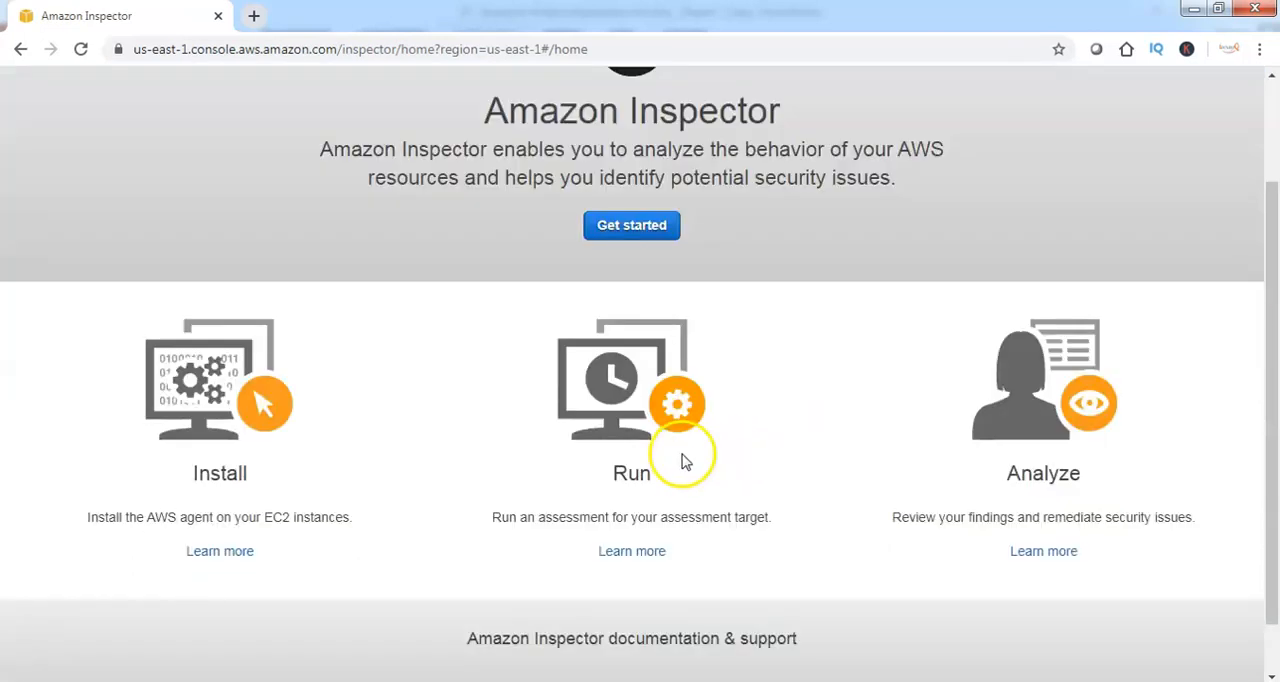
drag(146, 455, 352, 455)
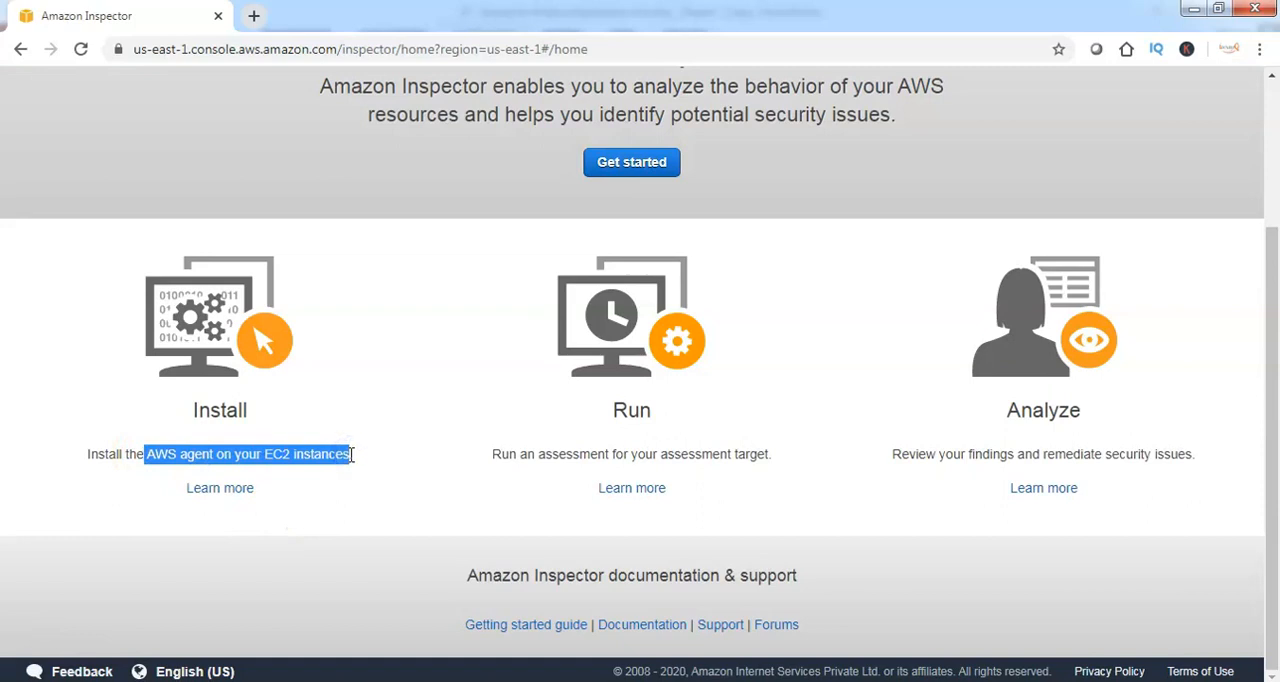
drag(546, 455, 731, 453)
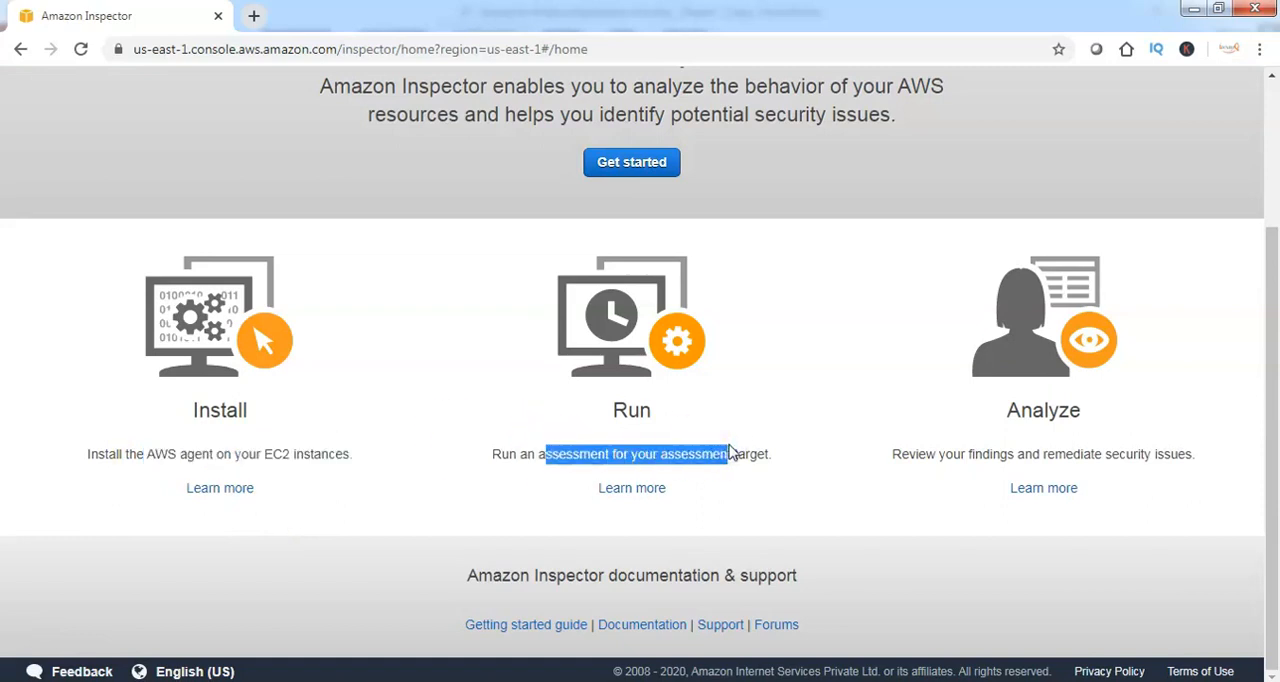
drag(966, 456, 1194, 448)
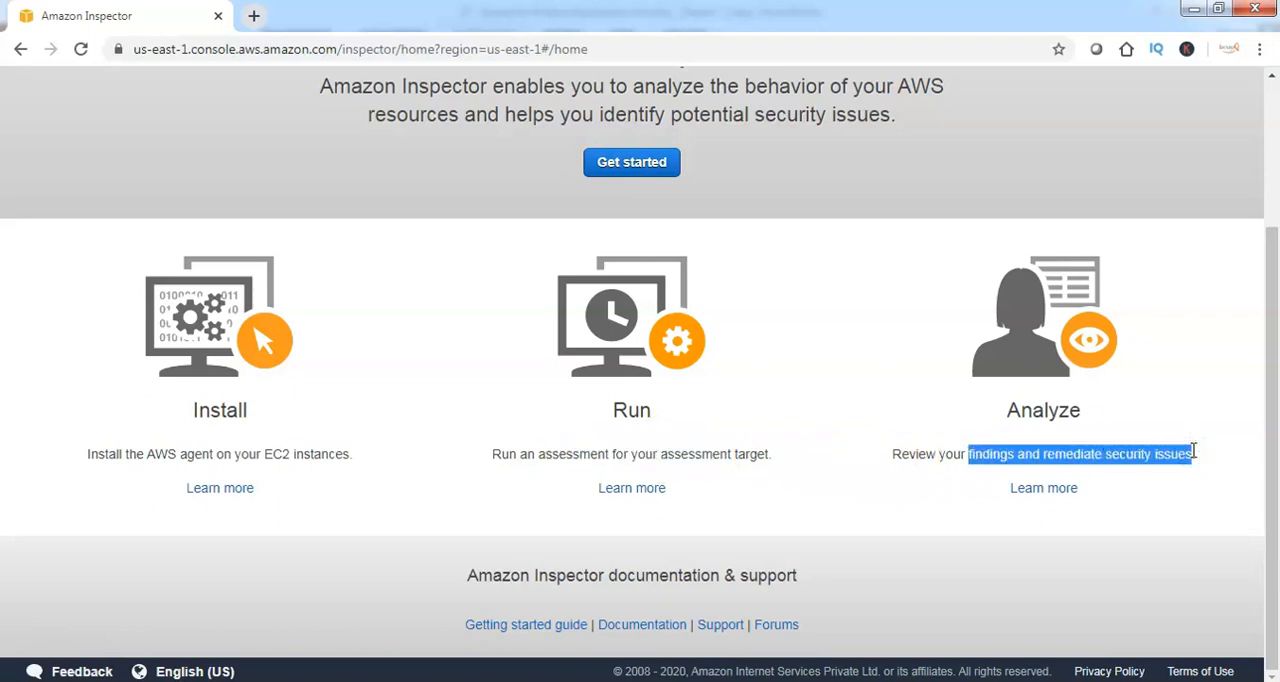
click(636, 164)
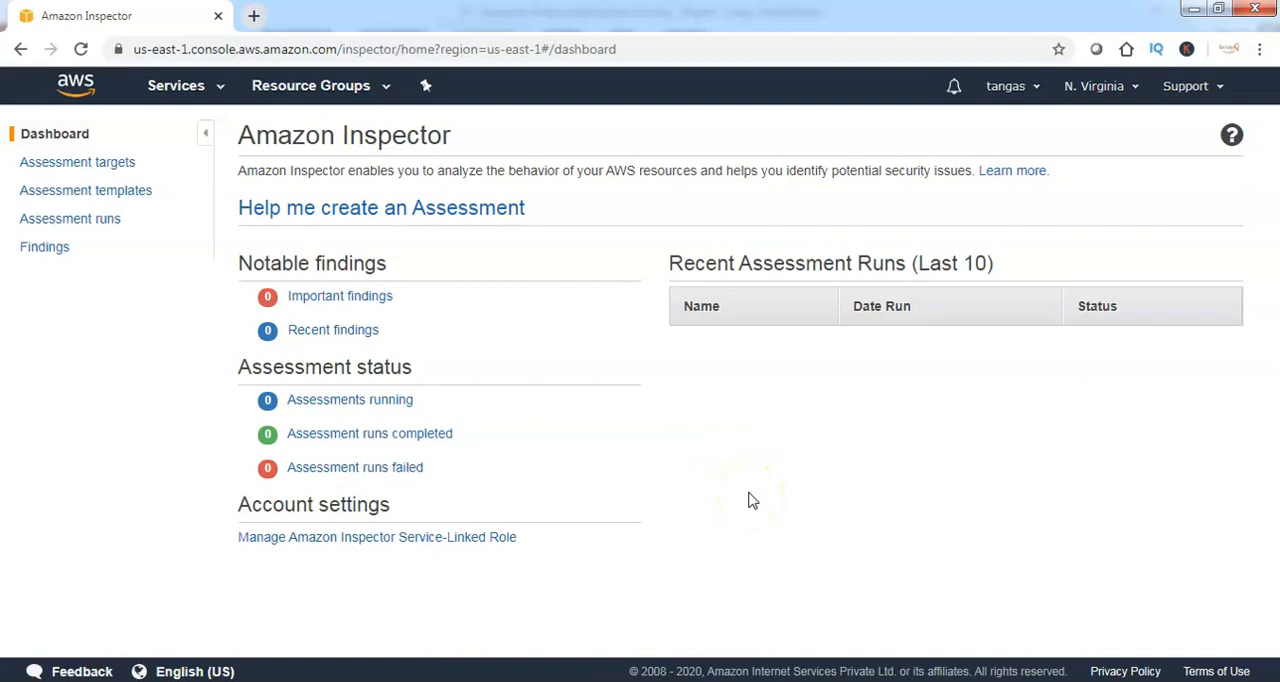
Start a new assessment target and name it iwayq-prod-targets
click(87, 168)
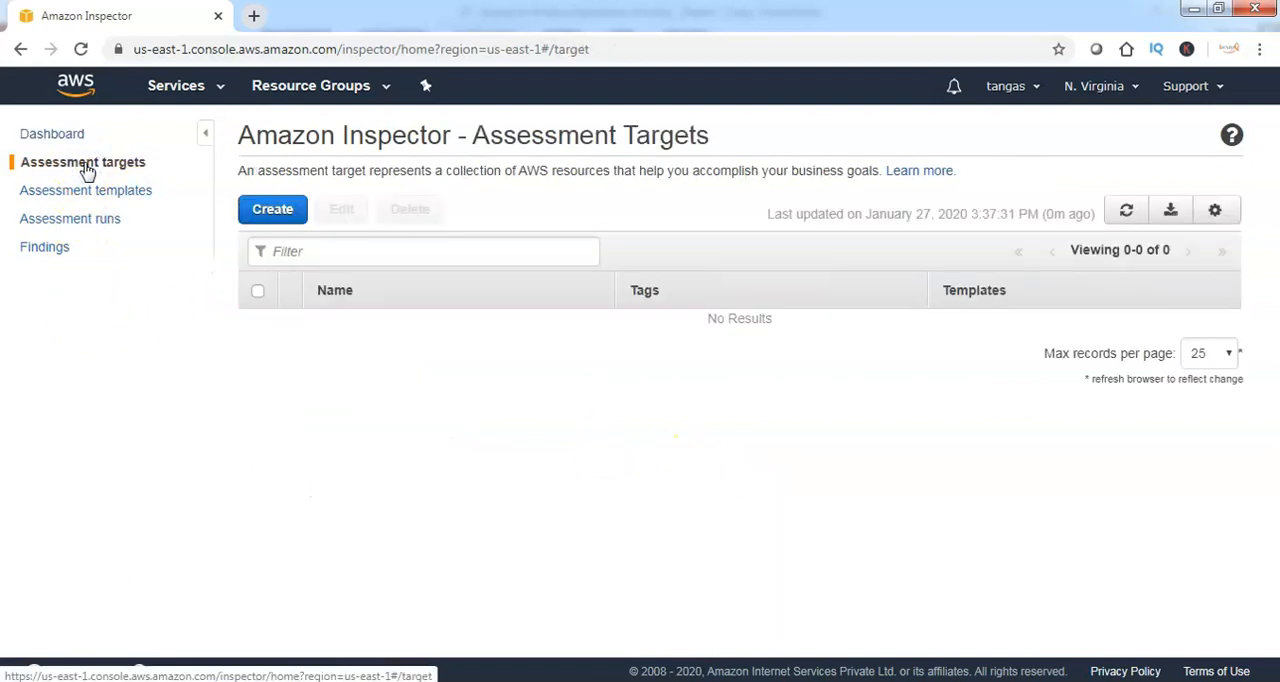
click(257, 216)
click(531, 408)
text(iwayq-prod-targets)
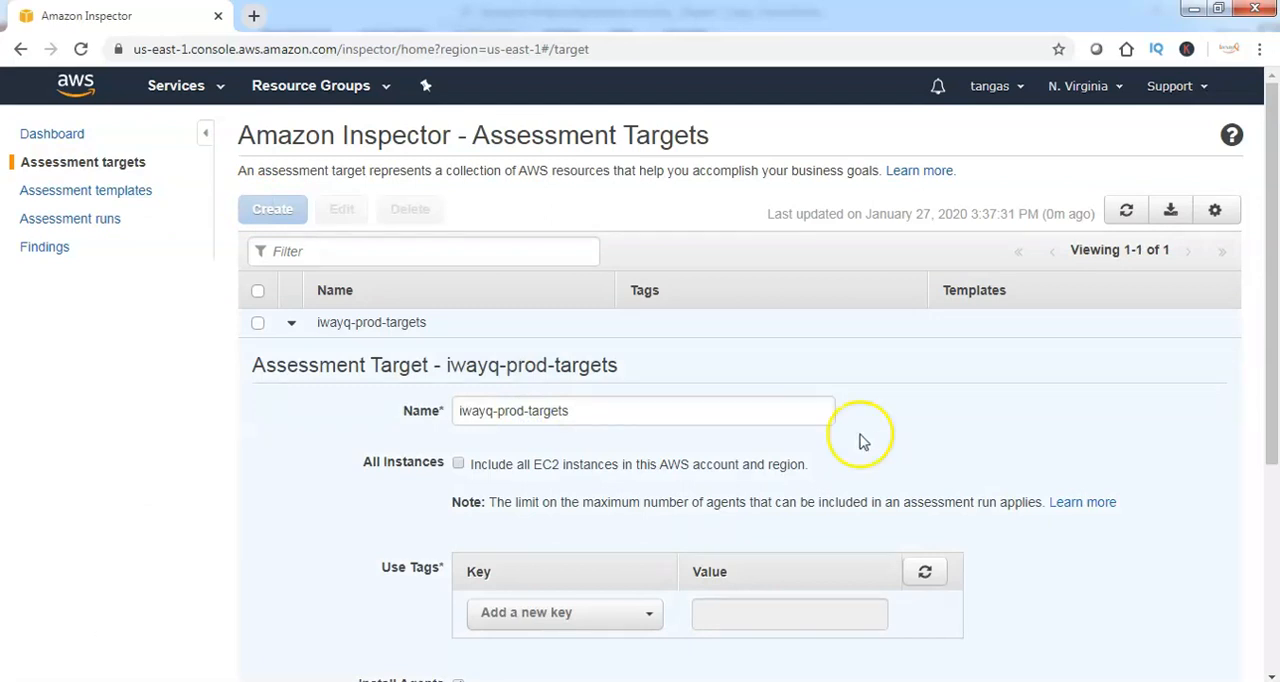
click(458, 465)
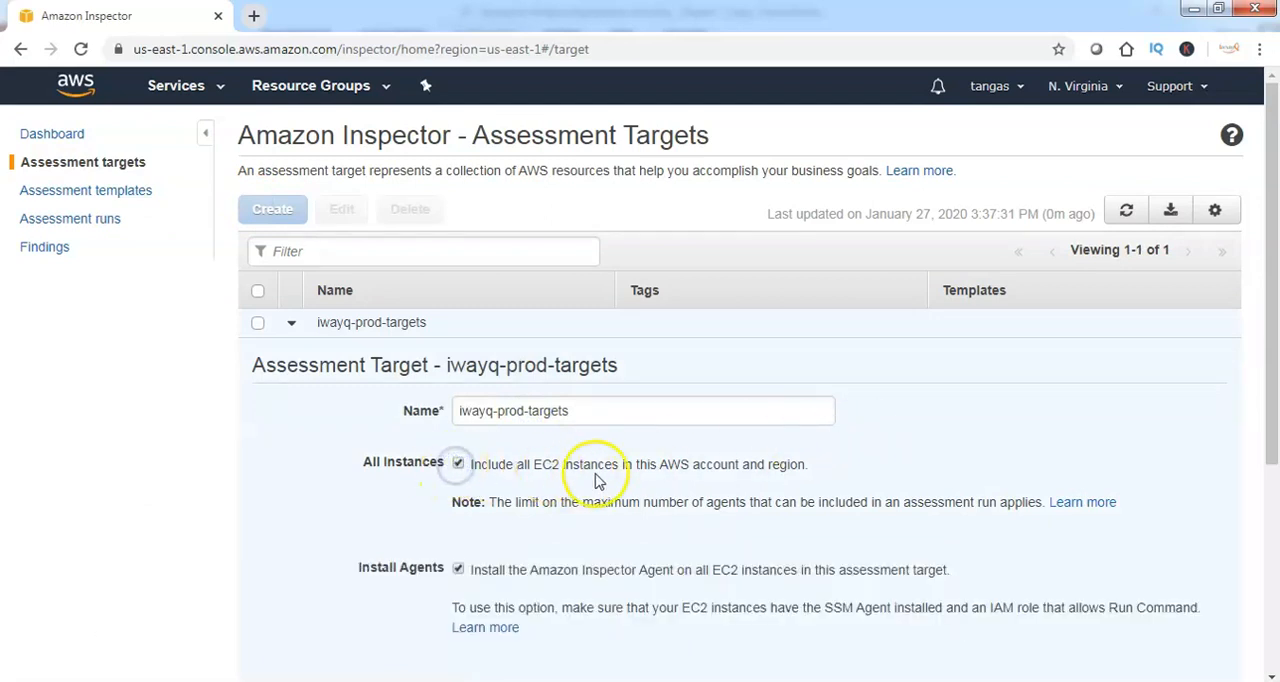
scroll(770, 463, down, 1)
click(460, 369)
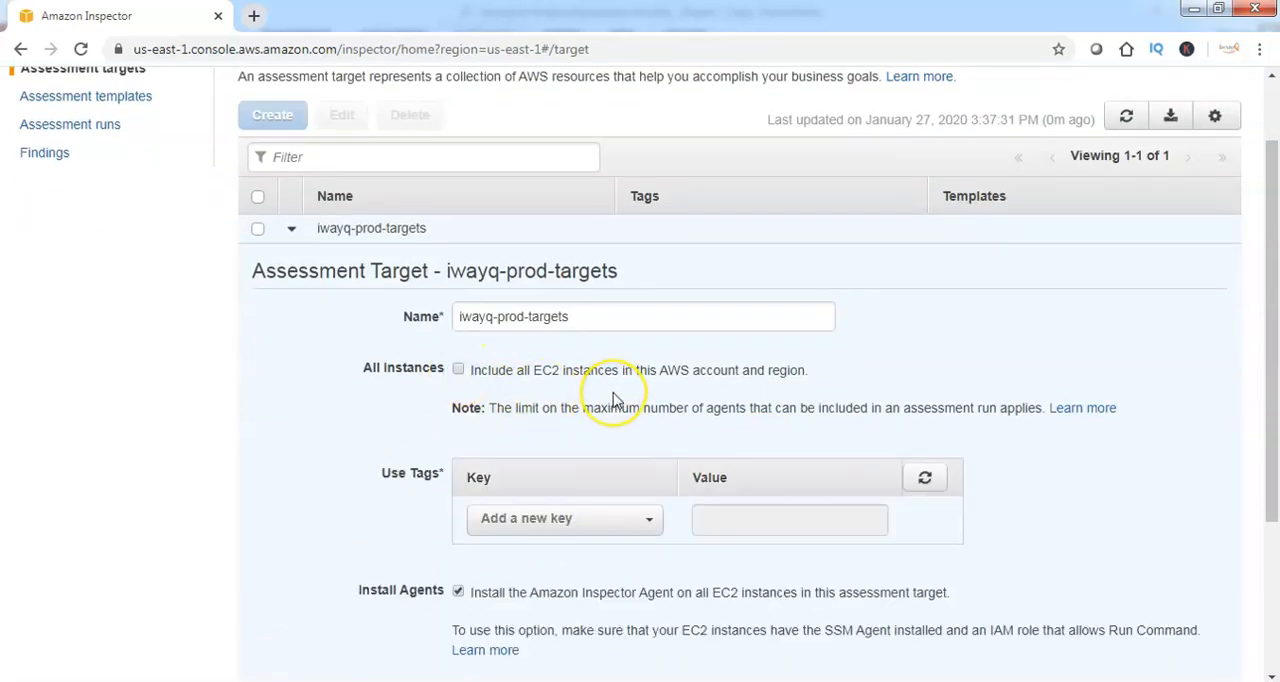
Restrict the assessment target to EC2 instances tagged with key Prod and value Yes, and save the target
scroll(615, 400, down, 2)
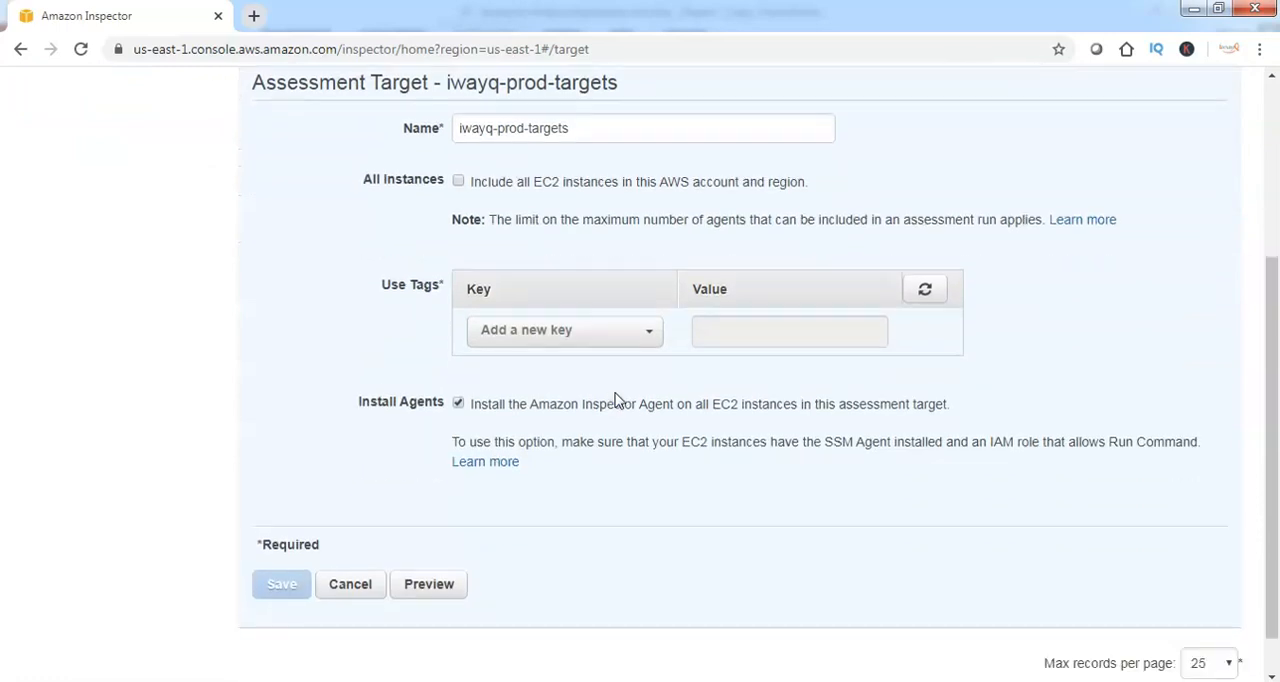
click(549, 337)
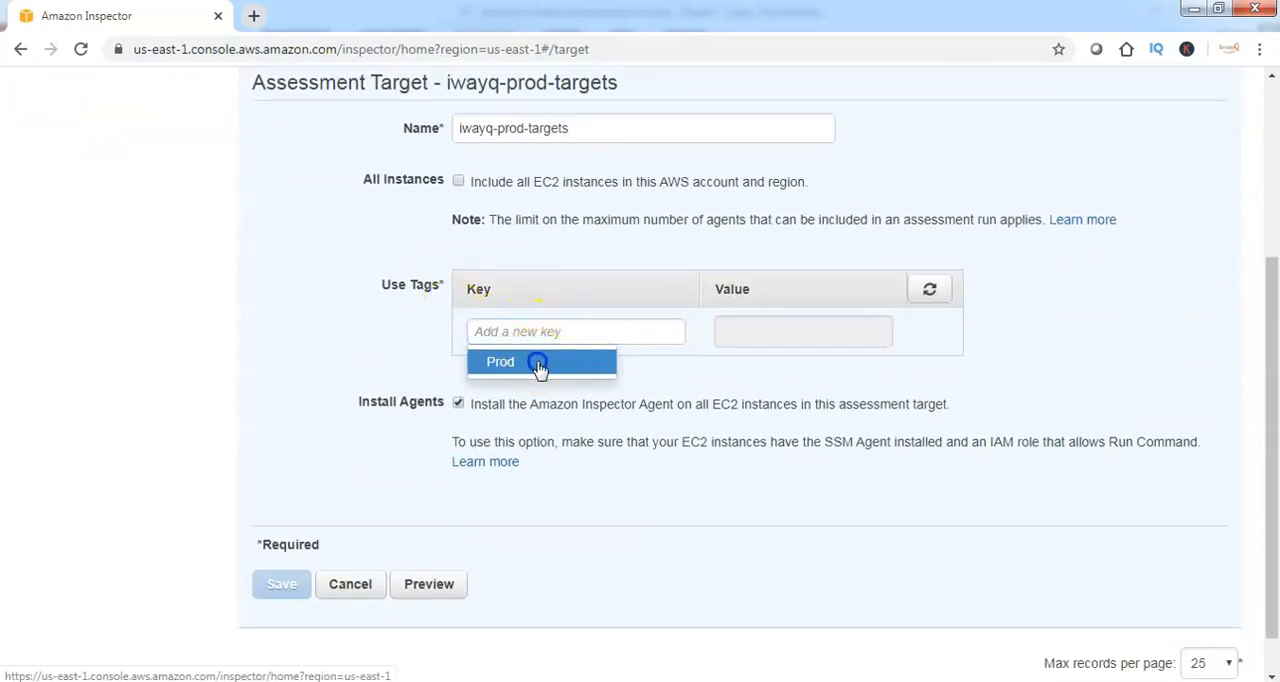
click(540, 362)
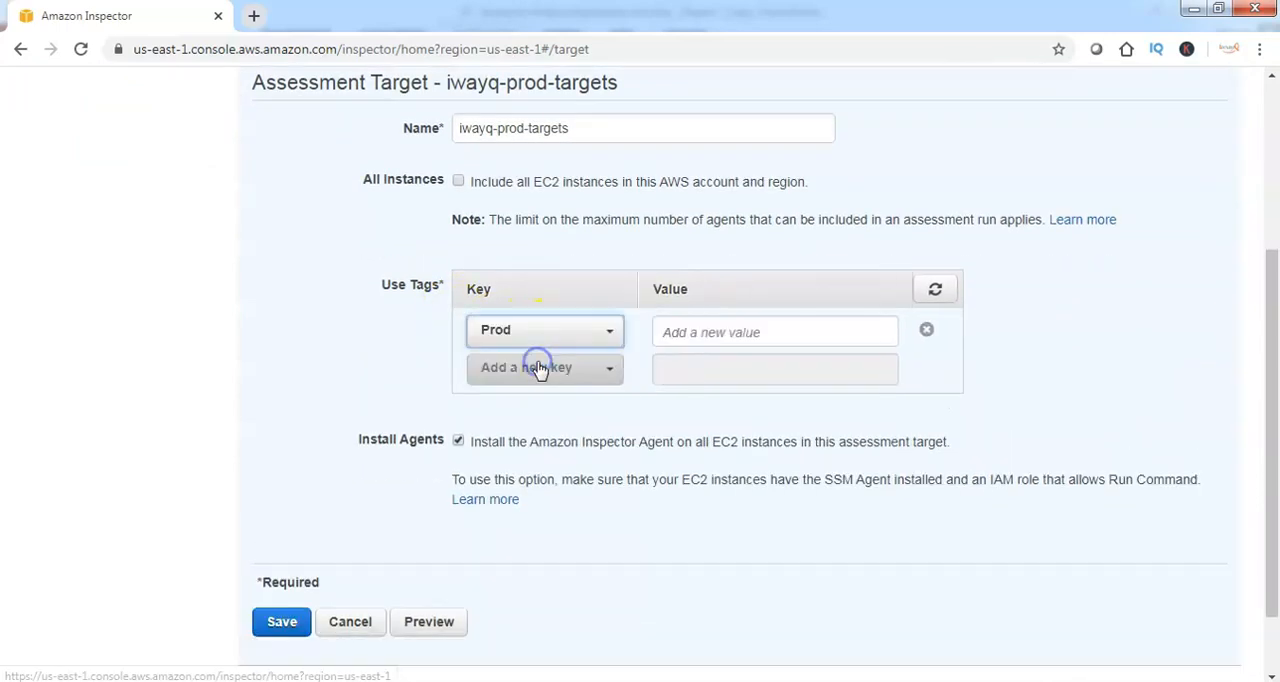
click(737, 334)
text(Y)
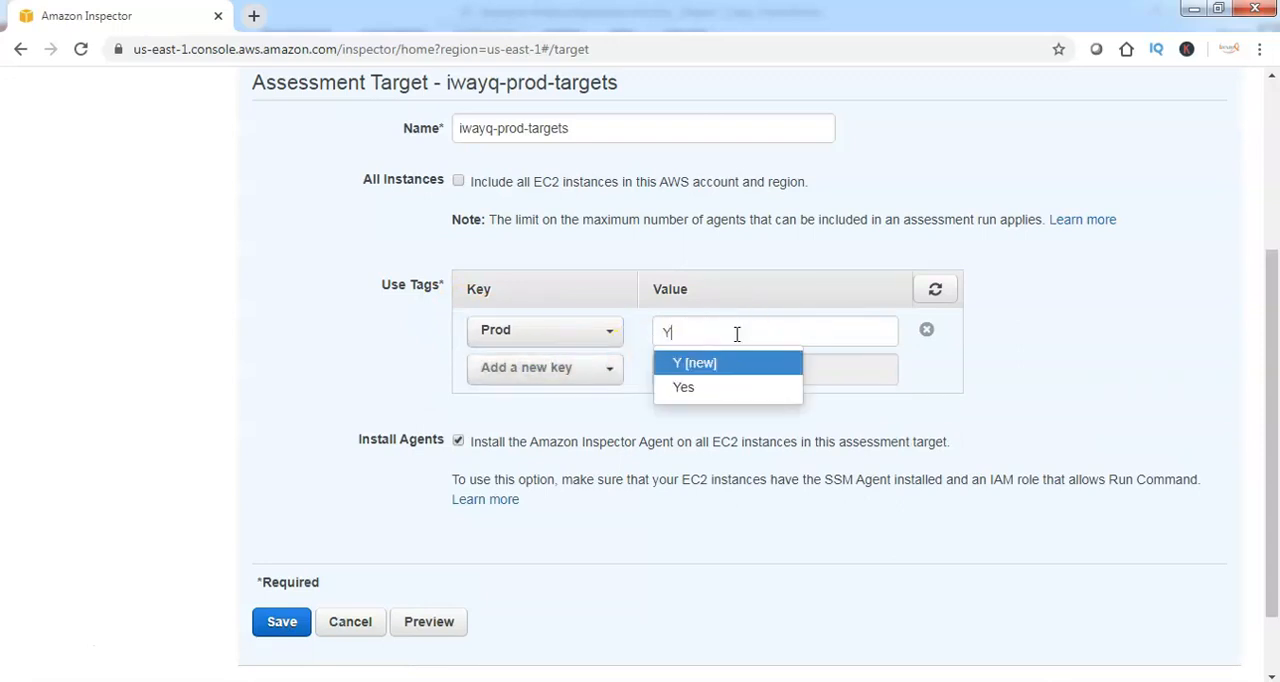
click(685, 388)
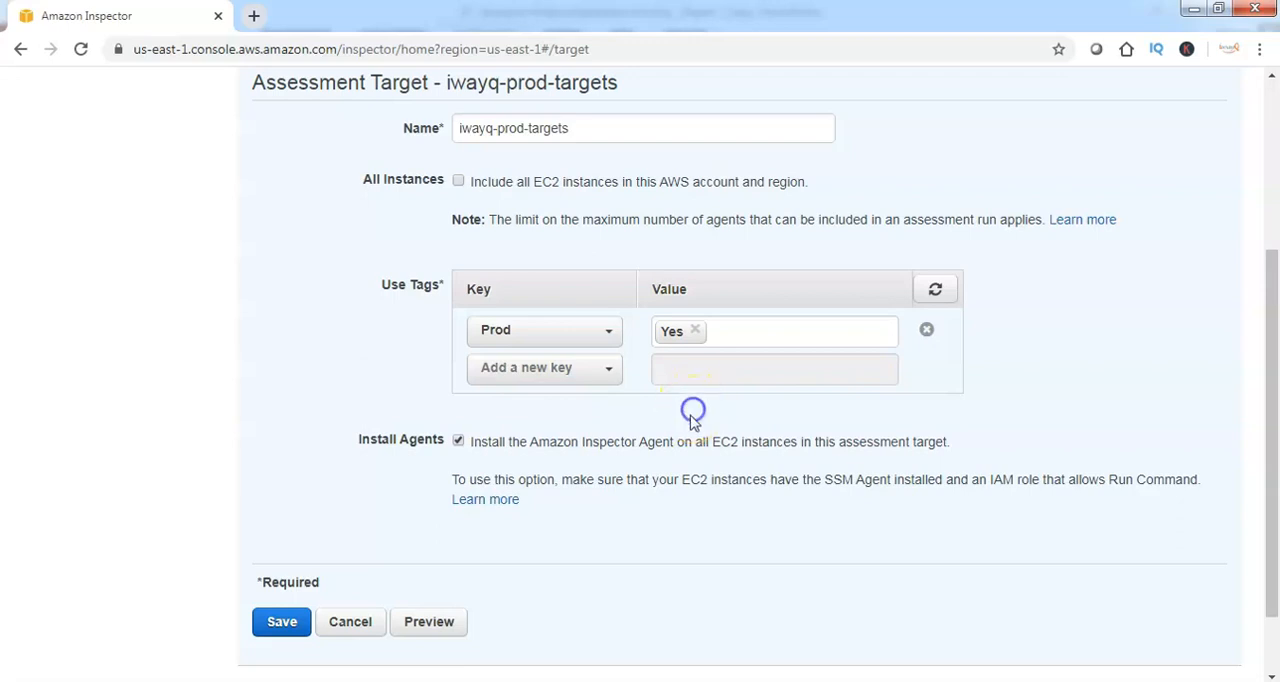
scroll(670, 463, down, 2)
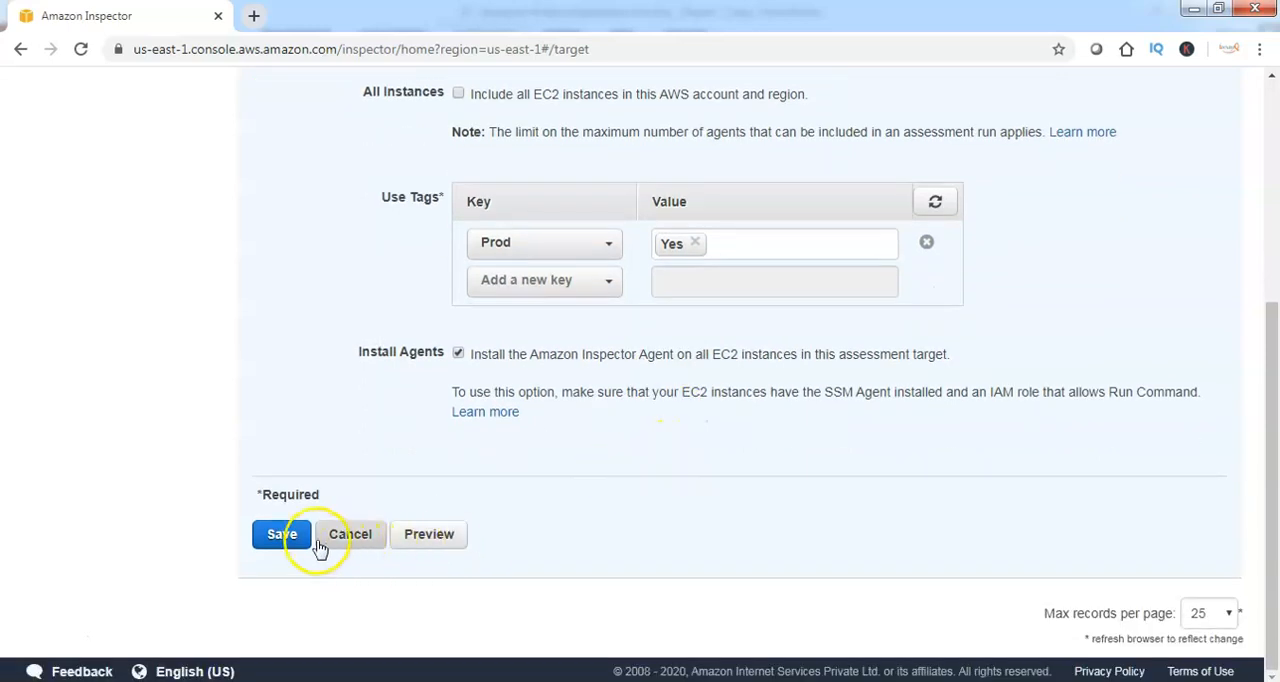
click(284, 540)
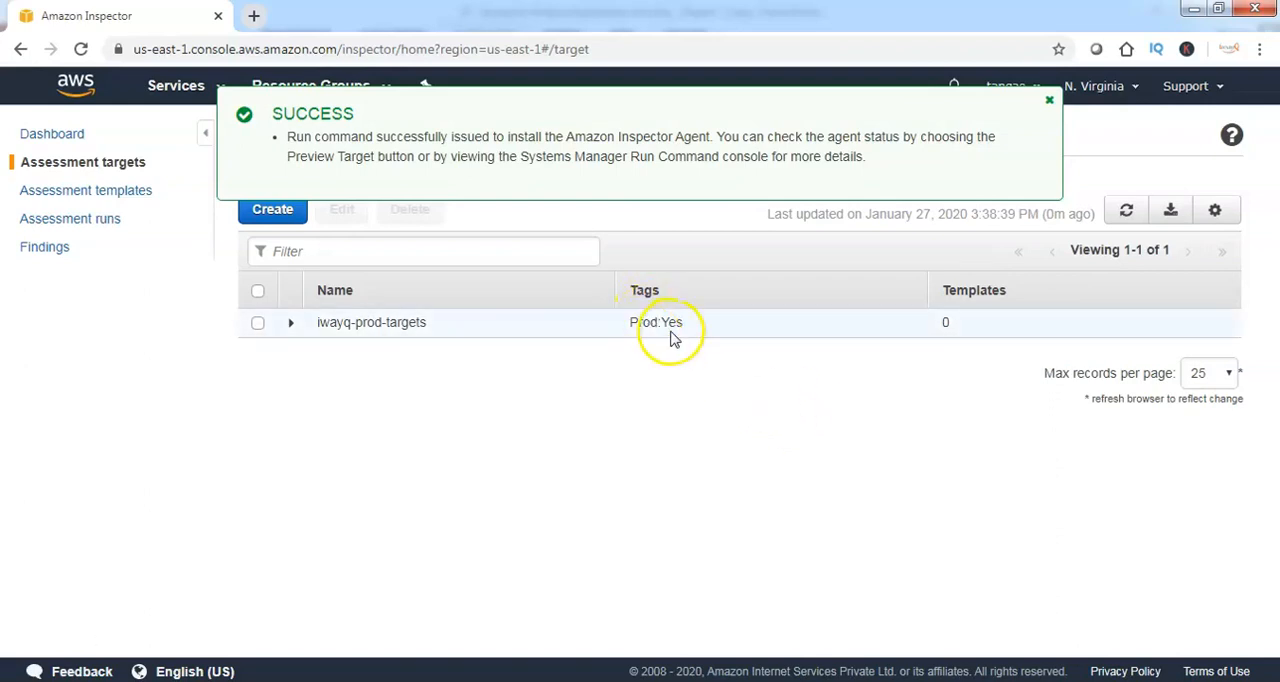
Expand the iwayq-prod-targets entry and preview the target to check the agent status of its instances
click(293, 326)
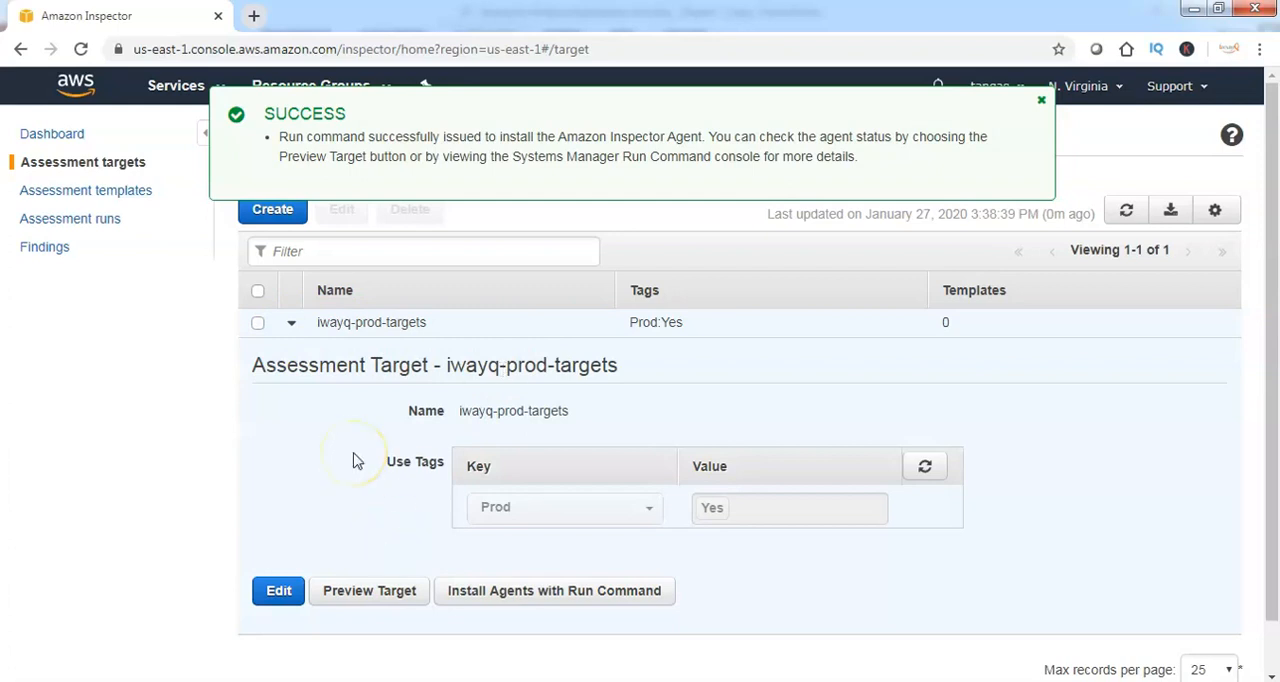
click(364, 591)
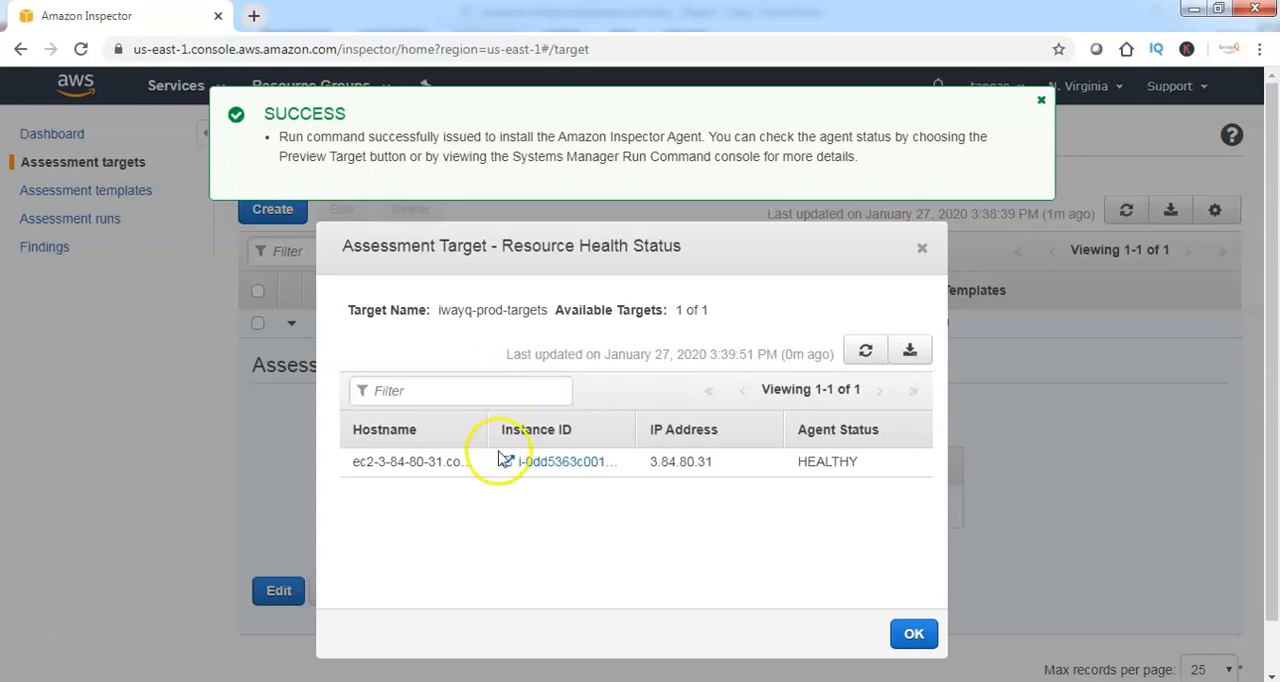
drag(800, 462, 910, 465)
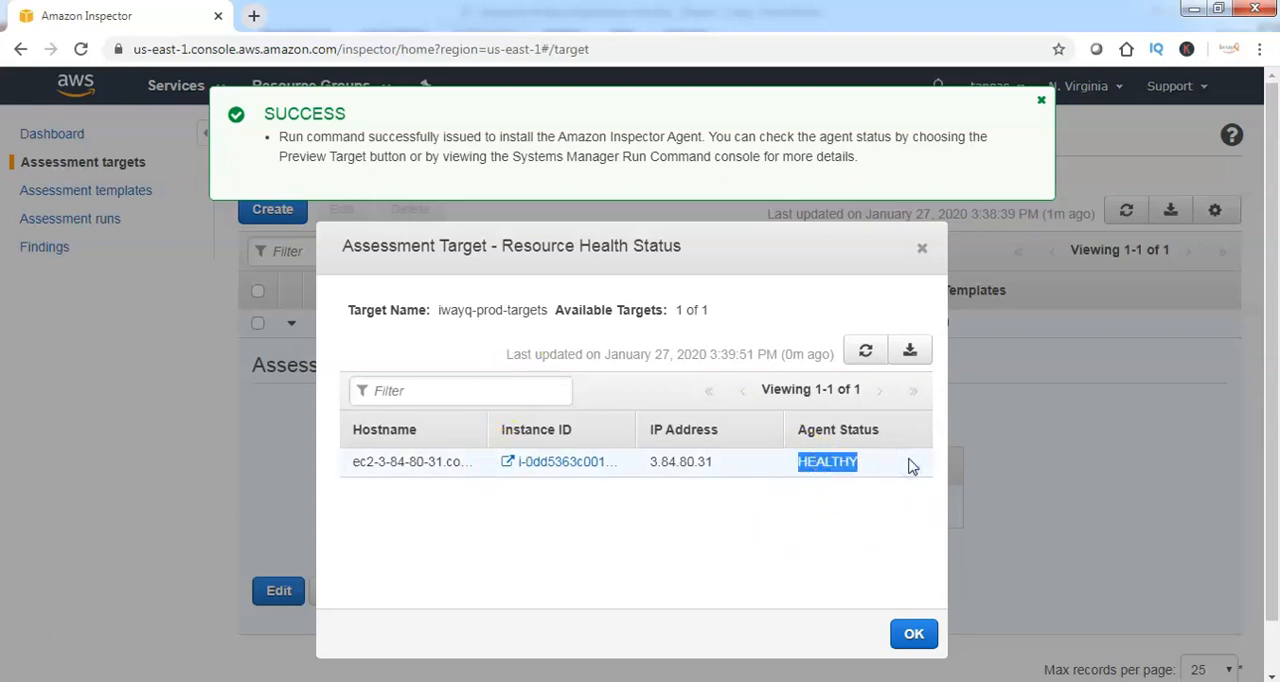
click(914, 632)
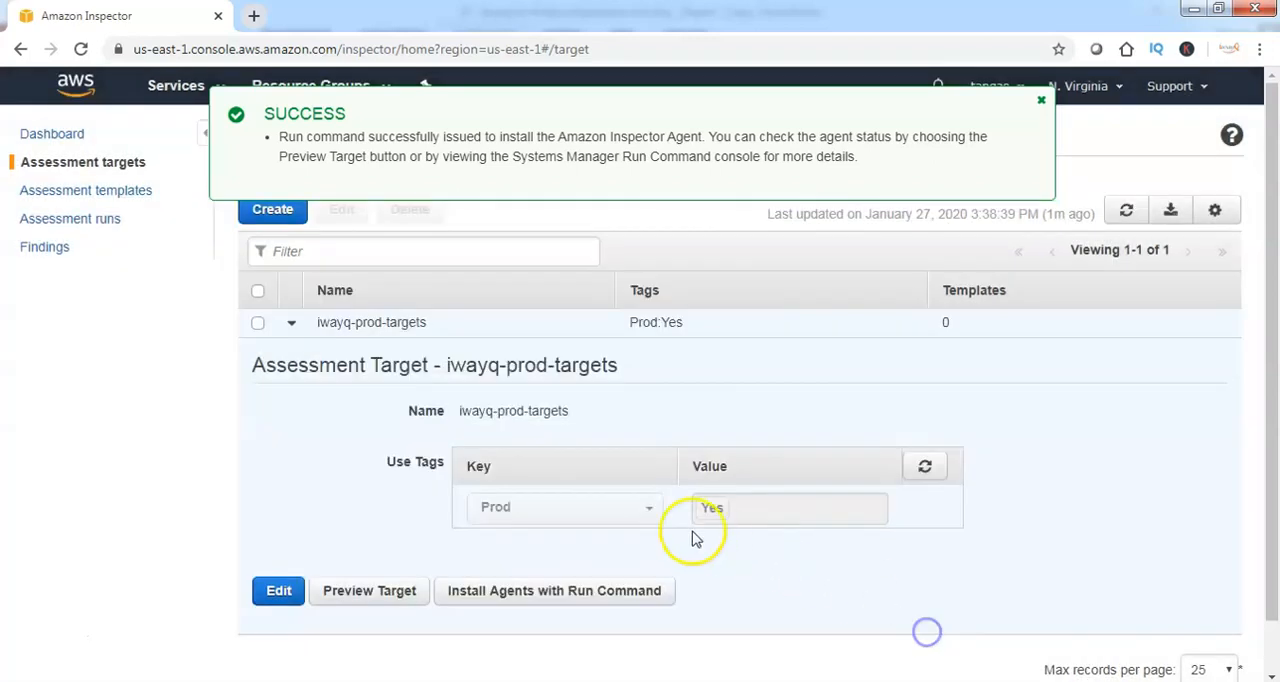
Start a new assessment template named iwayq-prod-template and assign iwayq-prod-targets as its target
click(125, 192)
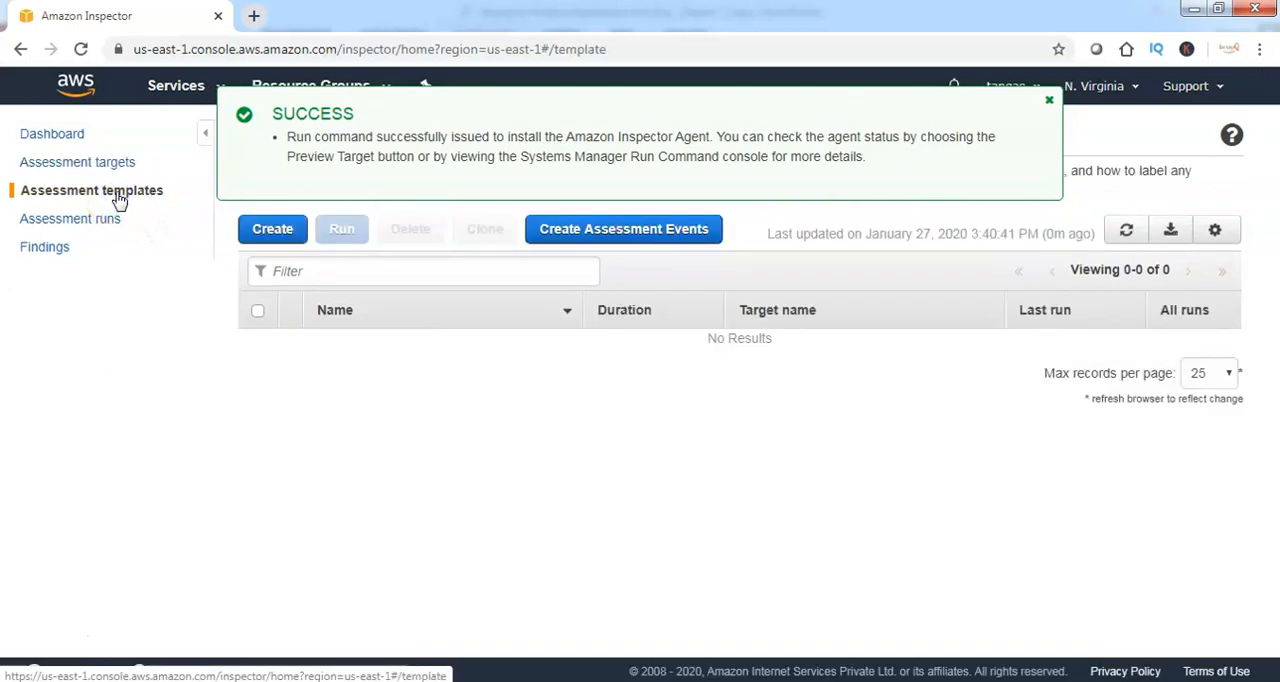
click(268, 236)
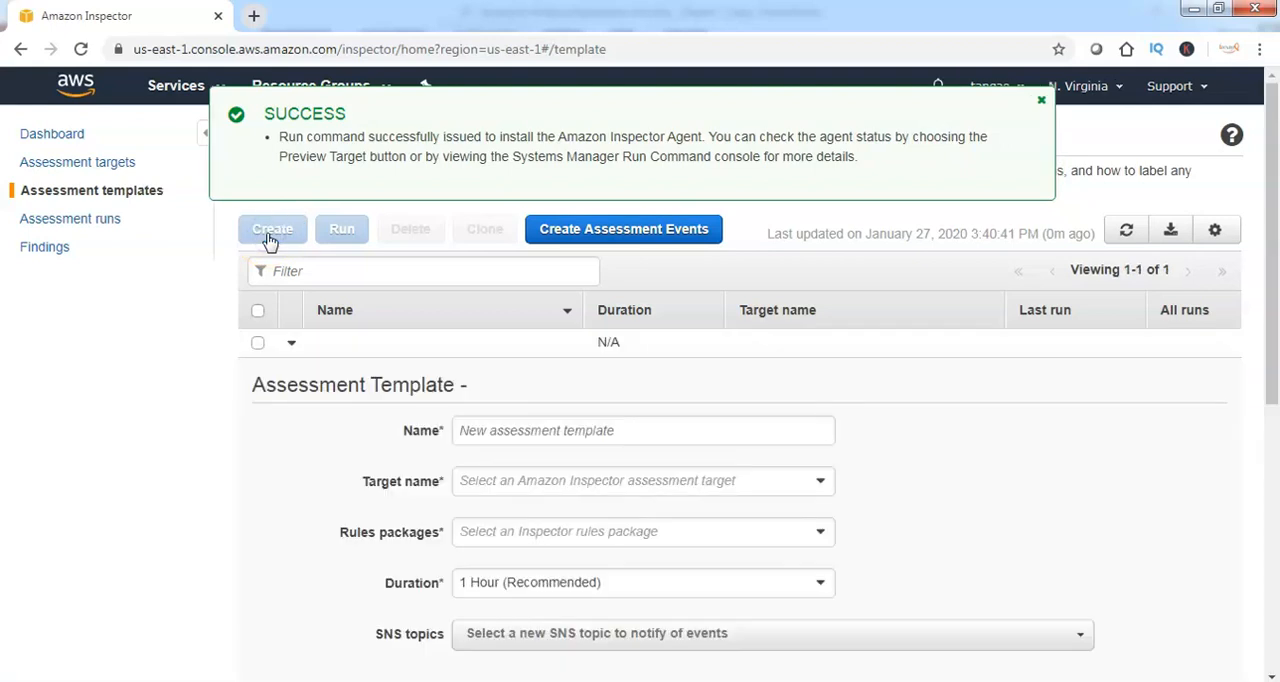
click(515, 432)
text(iwayq-prod-template)
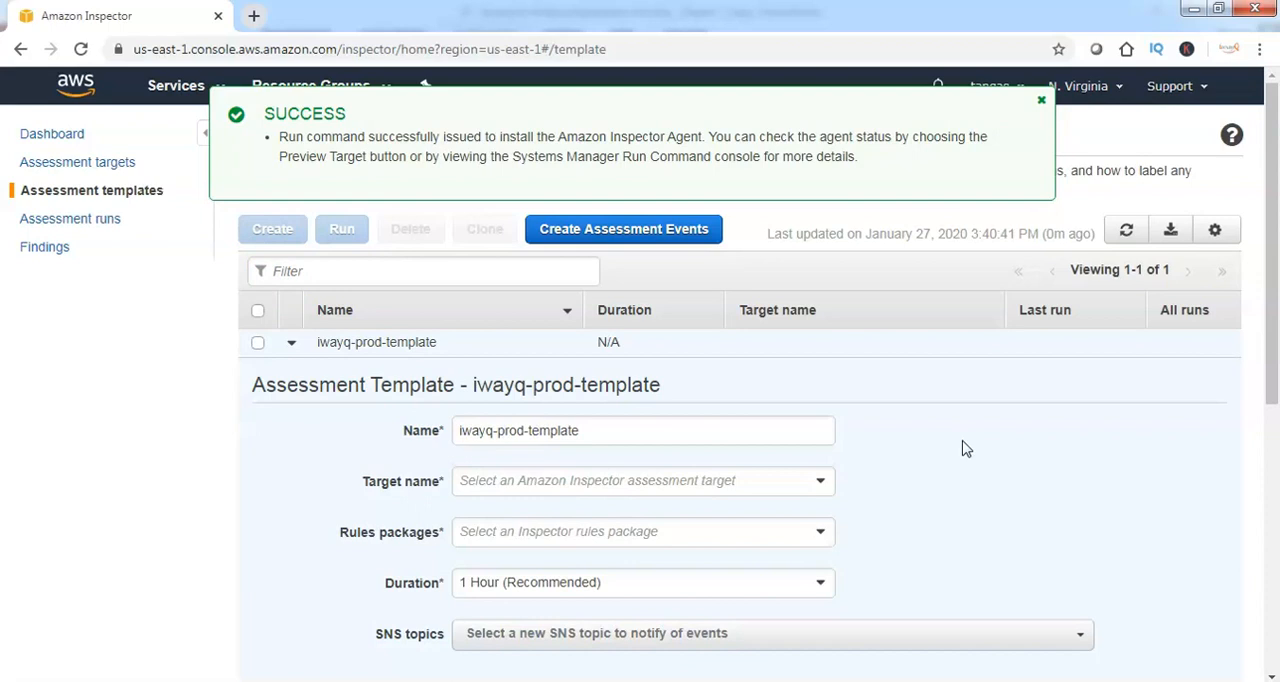
click(658, 490)
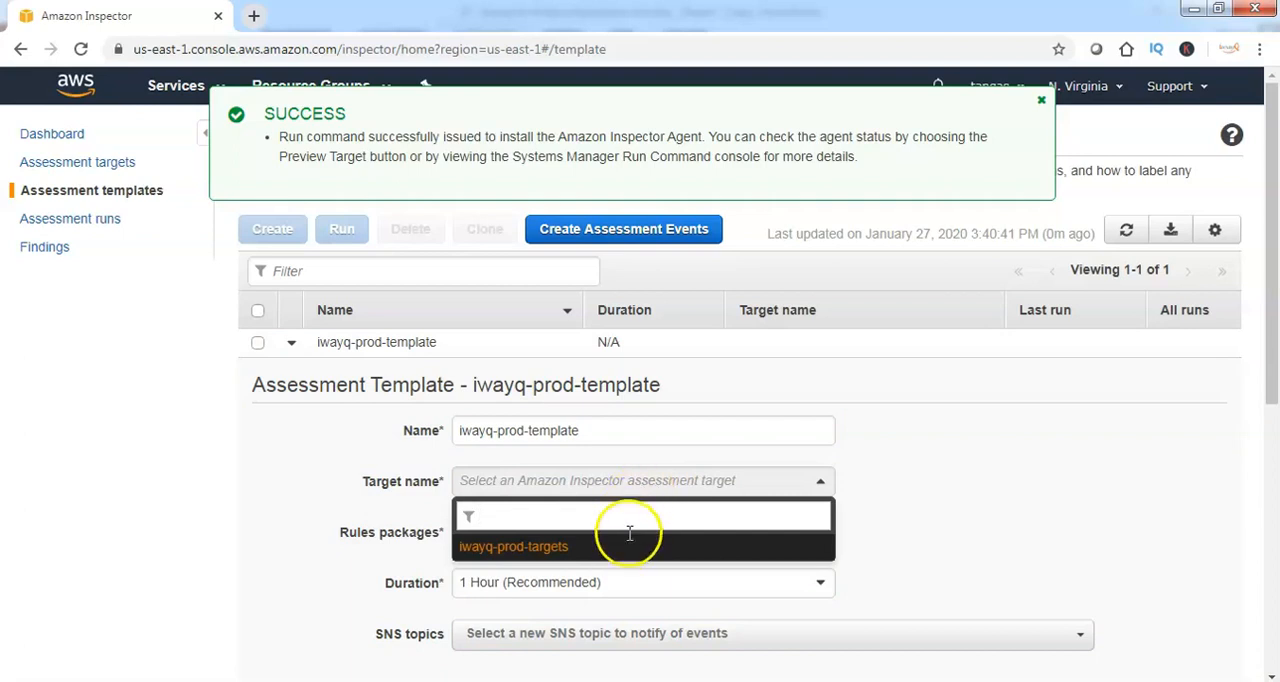
click(509, 548)
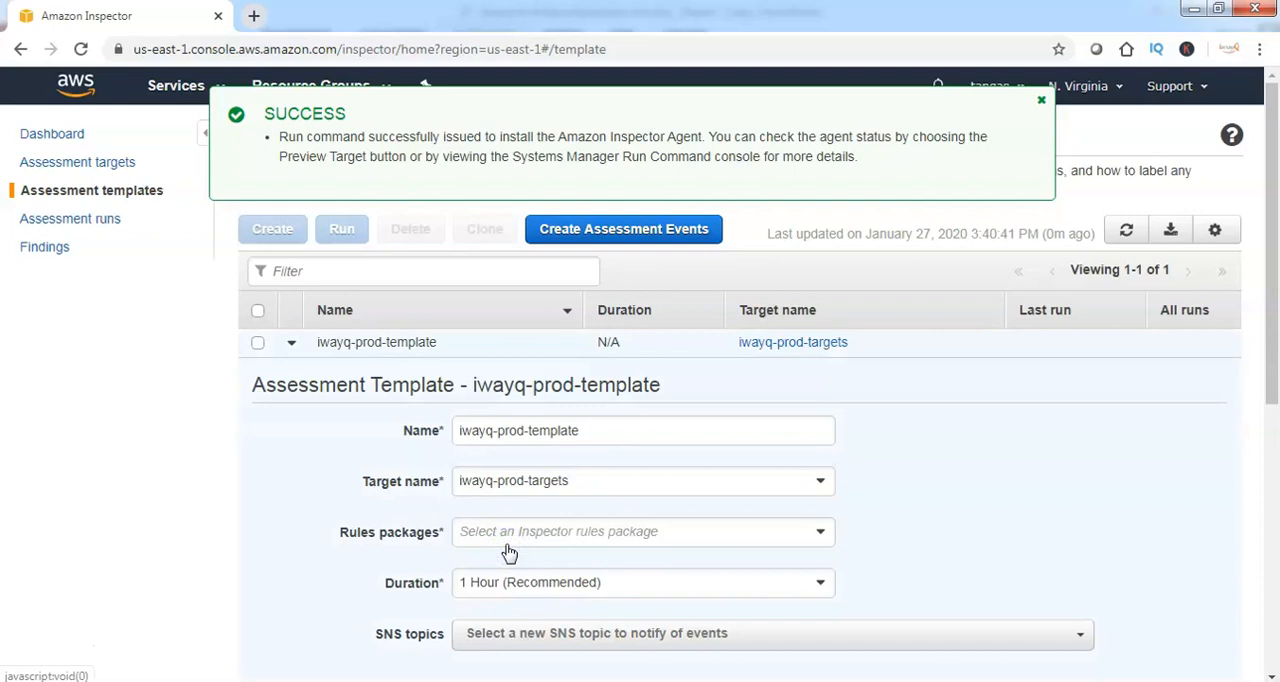
Add the rules packages Network Reachability-1.1, Security Best Practices-1.0, Common Vulnerabilities and Exposures-1.1 and CIS Operating System Security Configuration Benchmarks-1.0 to the template
click(714, 536)
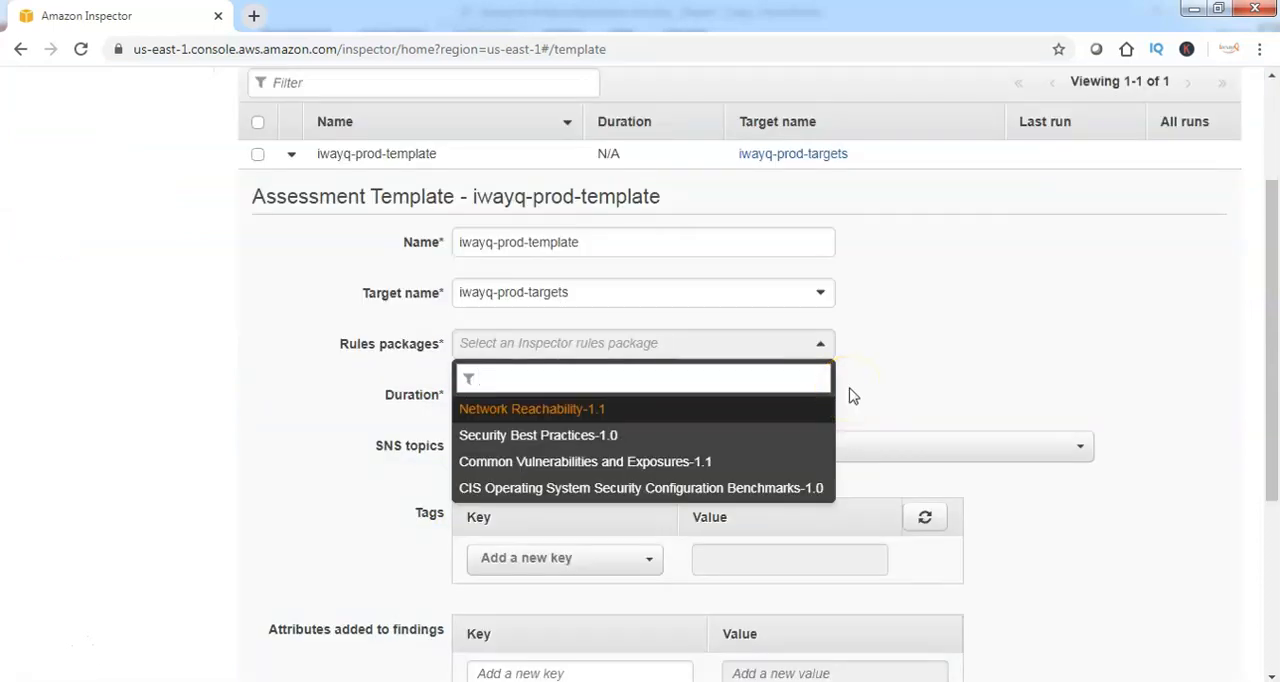
click(568, 411)
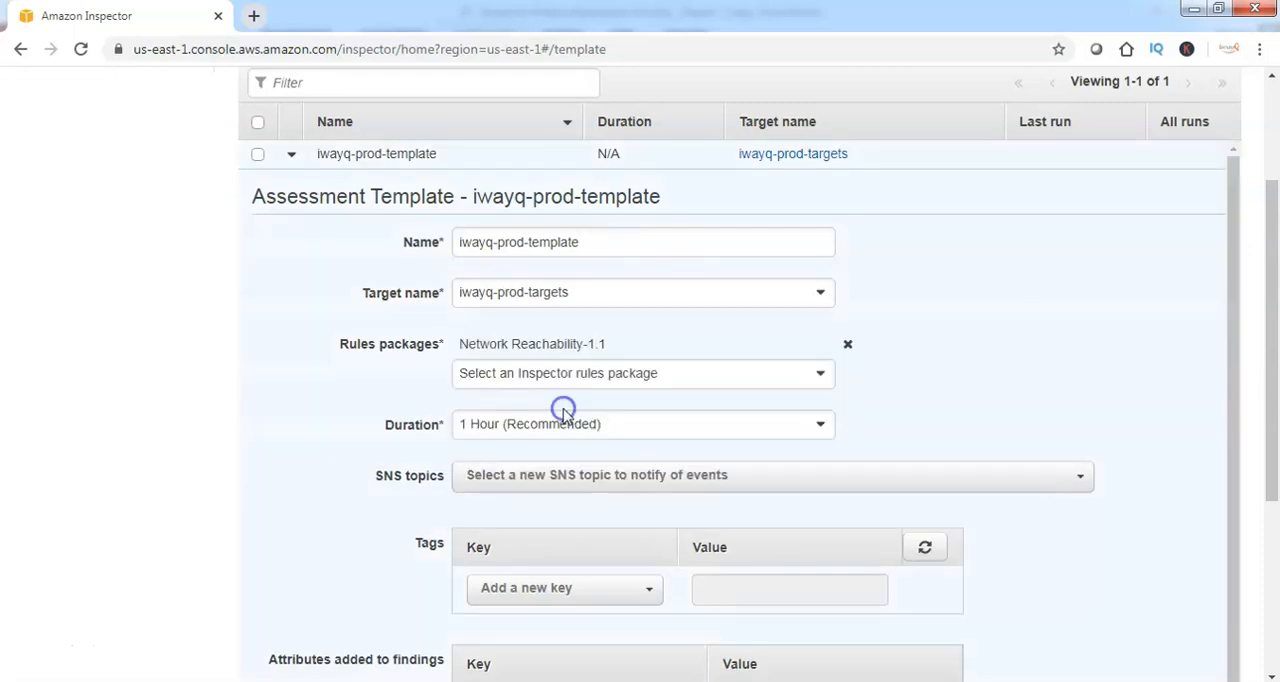
click(572, 372)
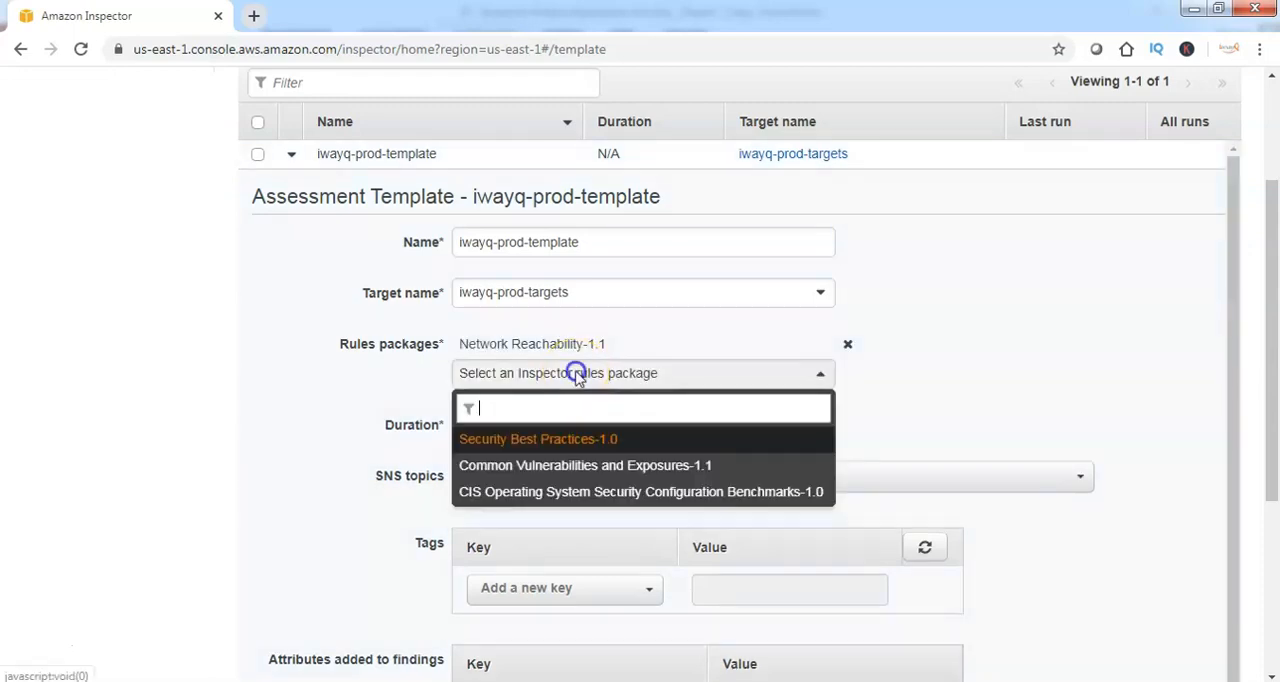
click(548, 440)
click(583, 403)
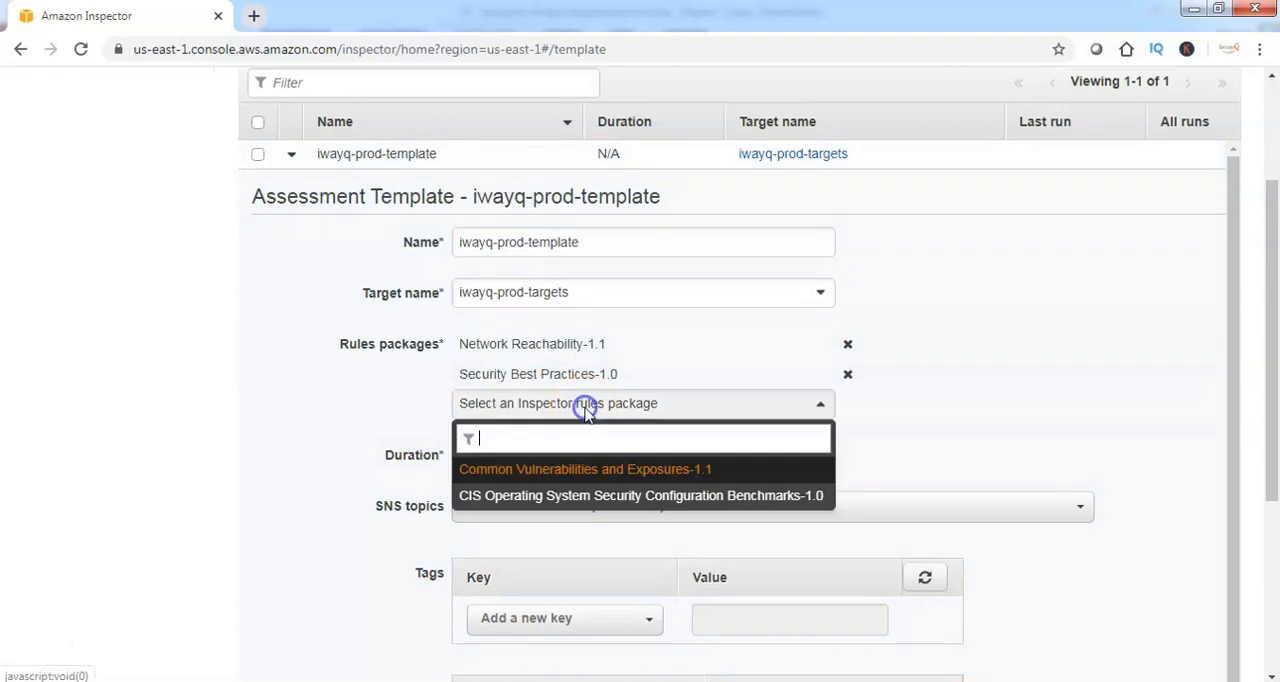
click(580, 470)
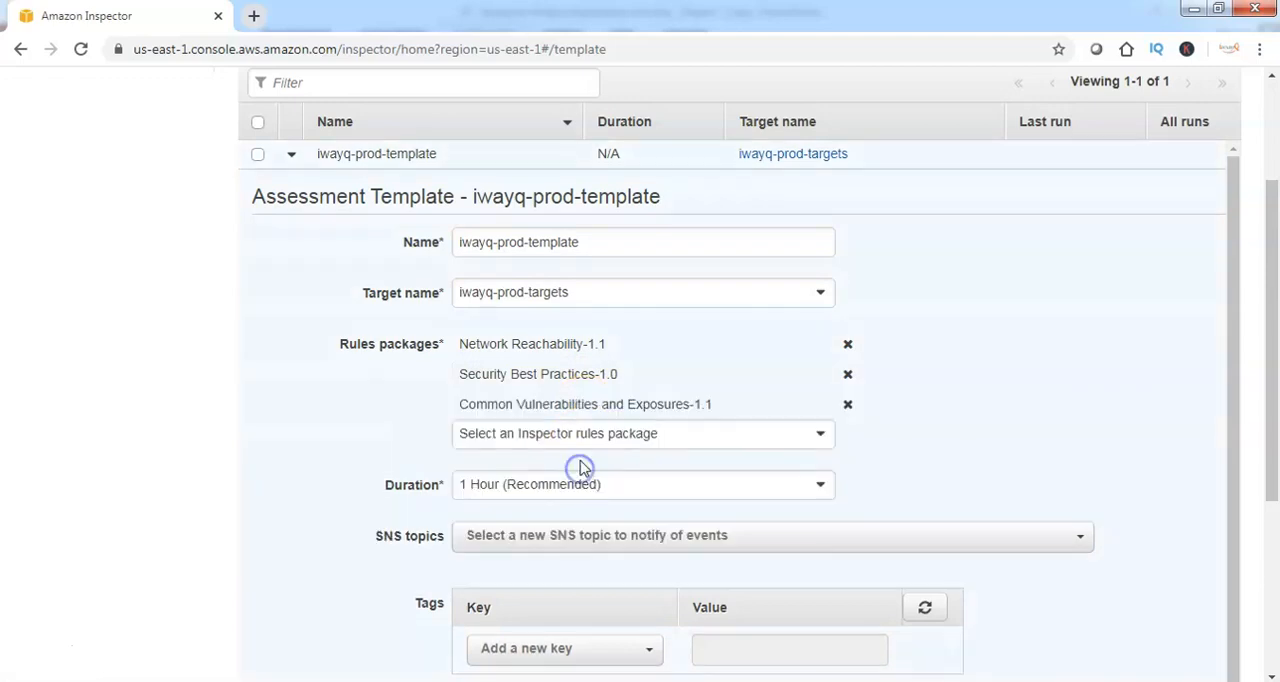
click(580, 437)
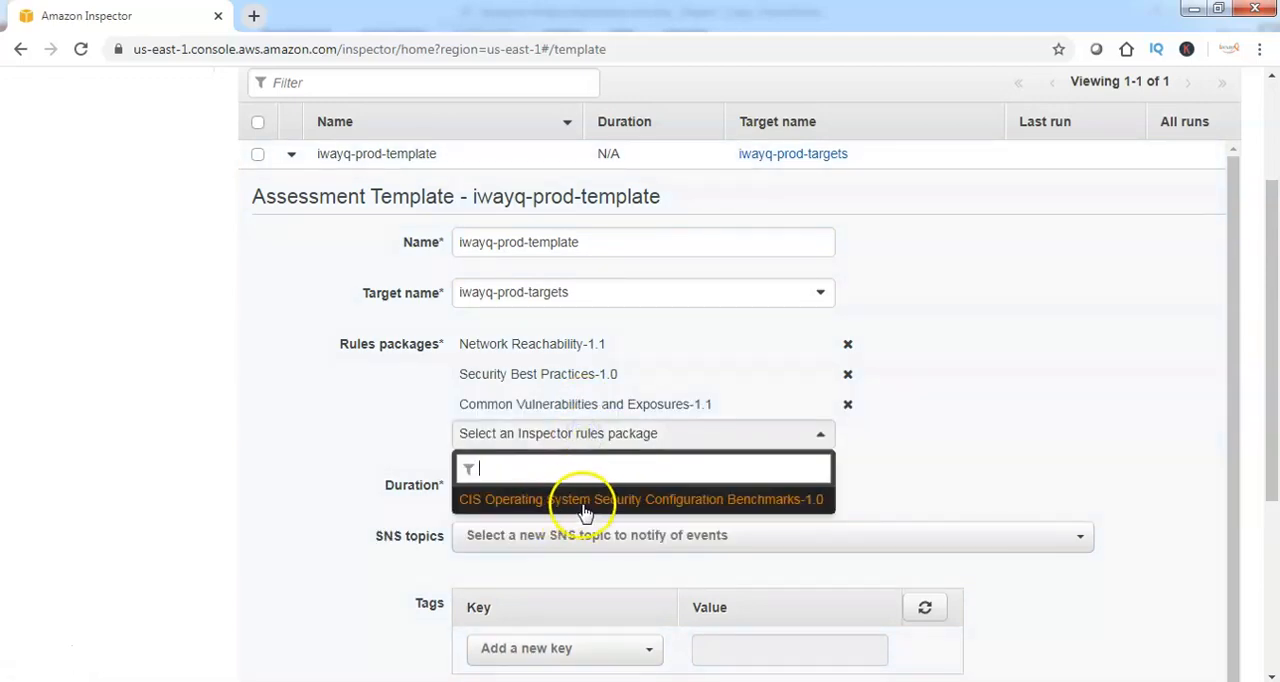
click(583, 503)
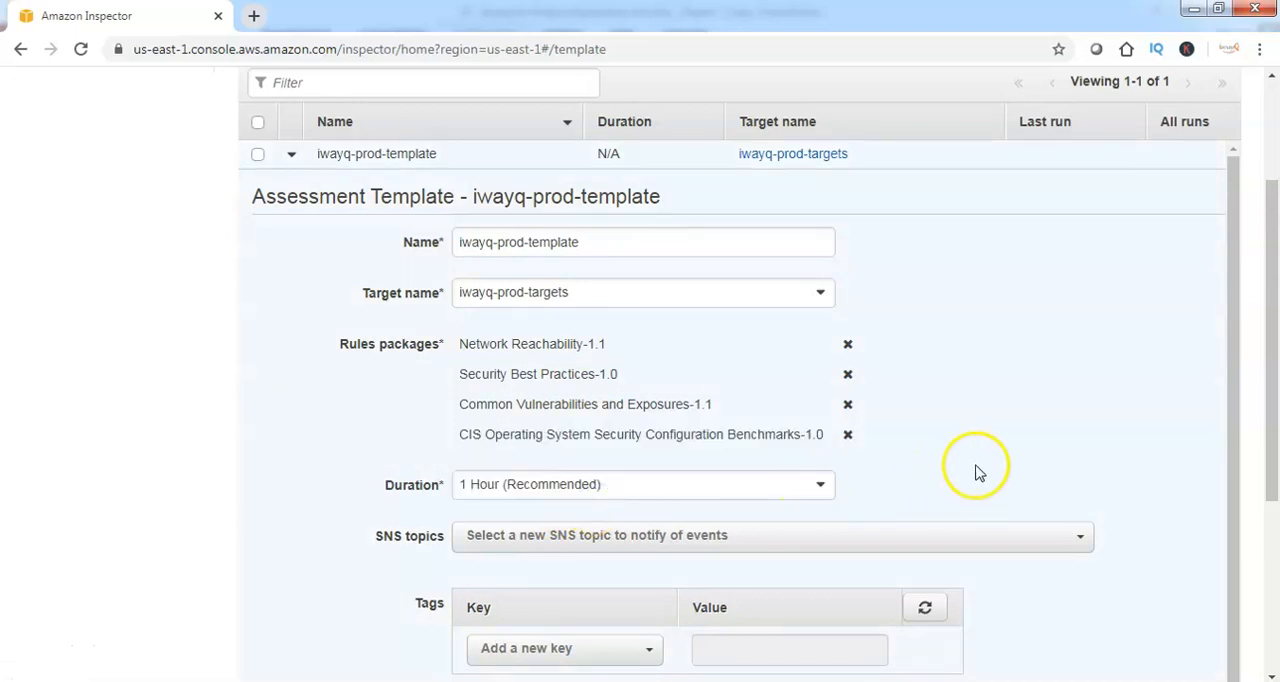
Set the assessment template's duration to 15 Minutes
click(607, 486)
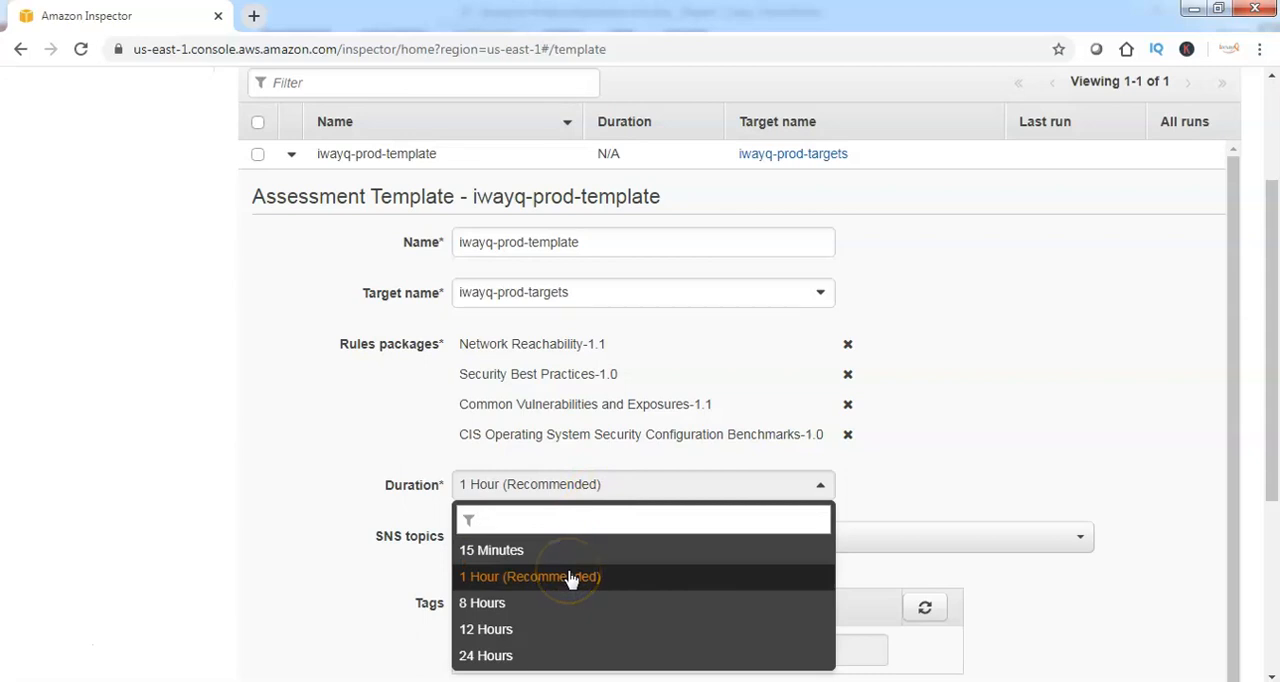
click(515, 553)
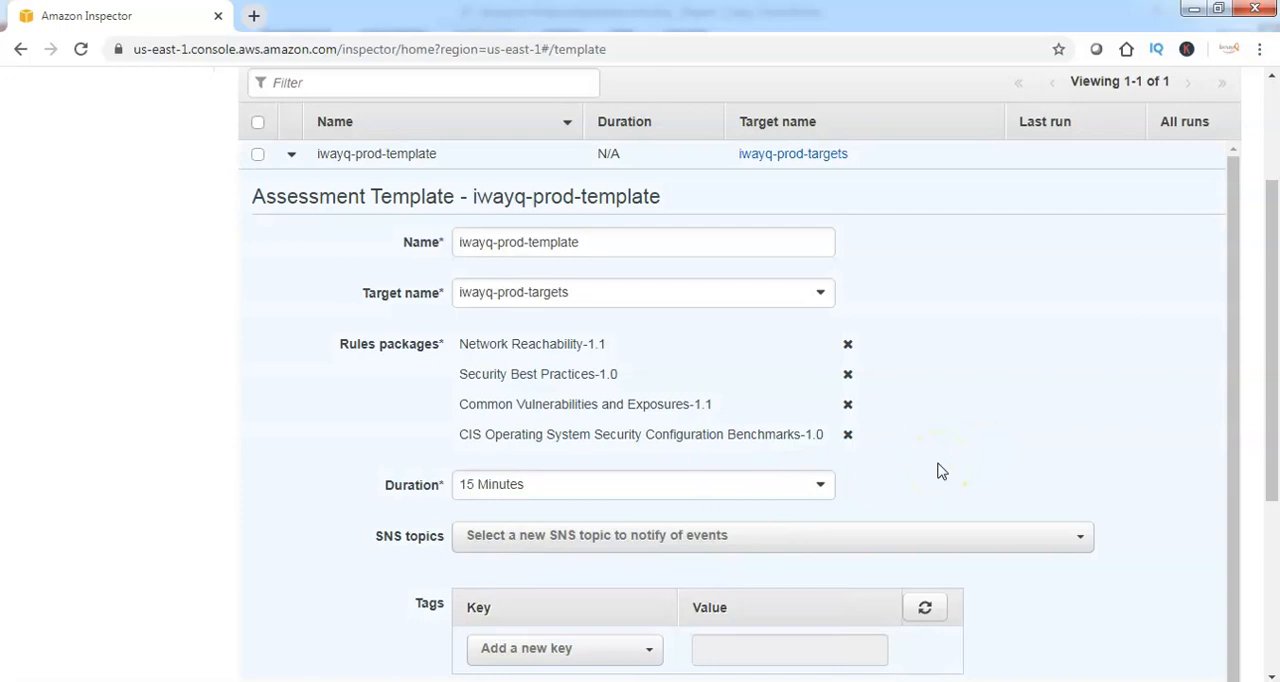
scroll(890, 470, down, 5)
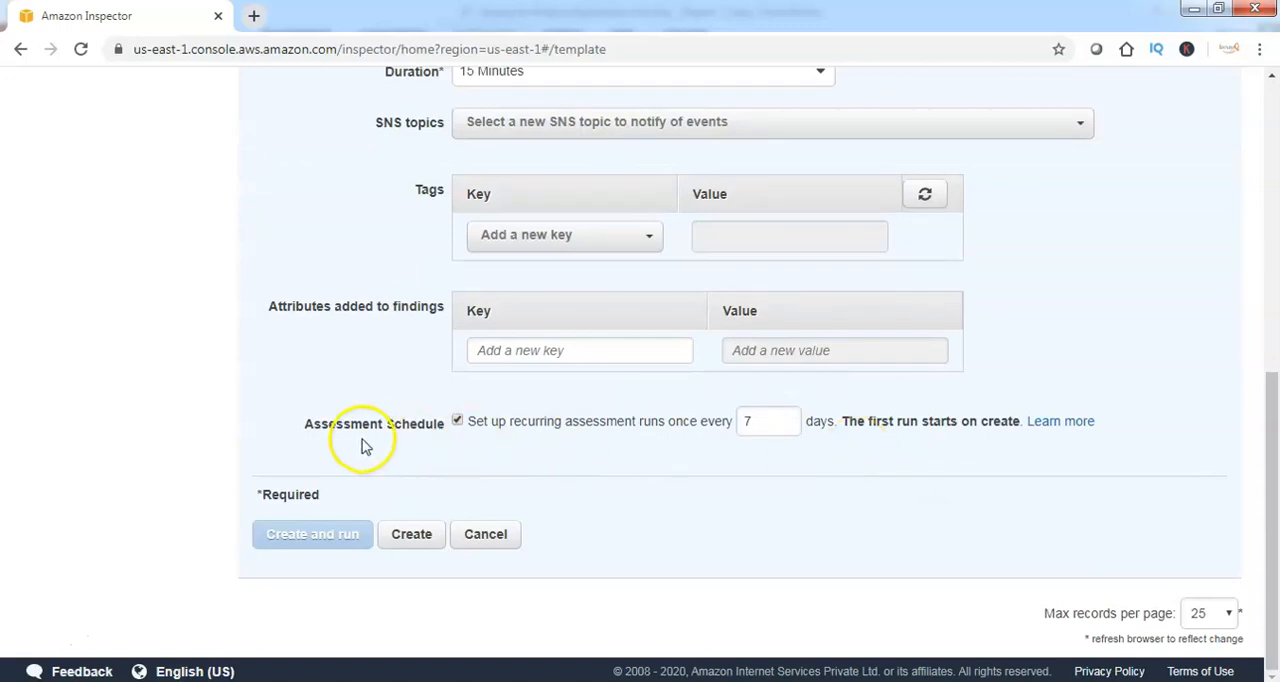
Turn off the recurring assessment schedule, then create the template and run it
double_click(752, 421)
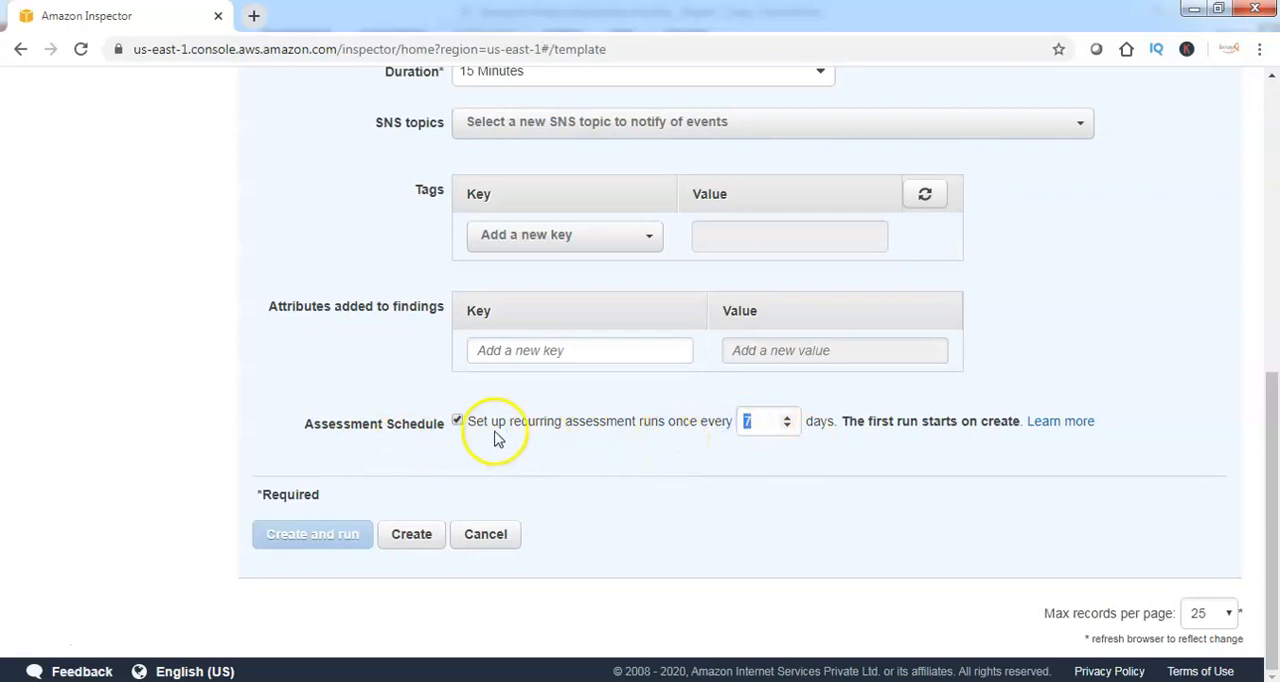
click(457, 421)
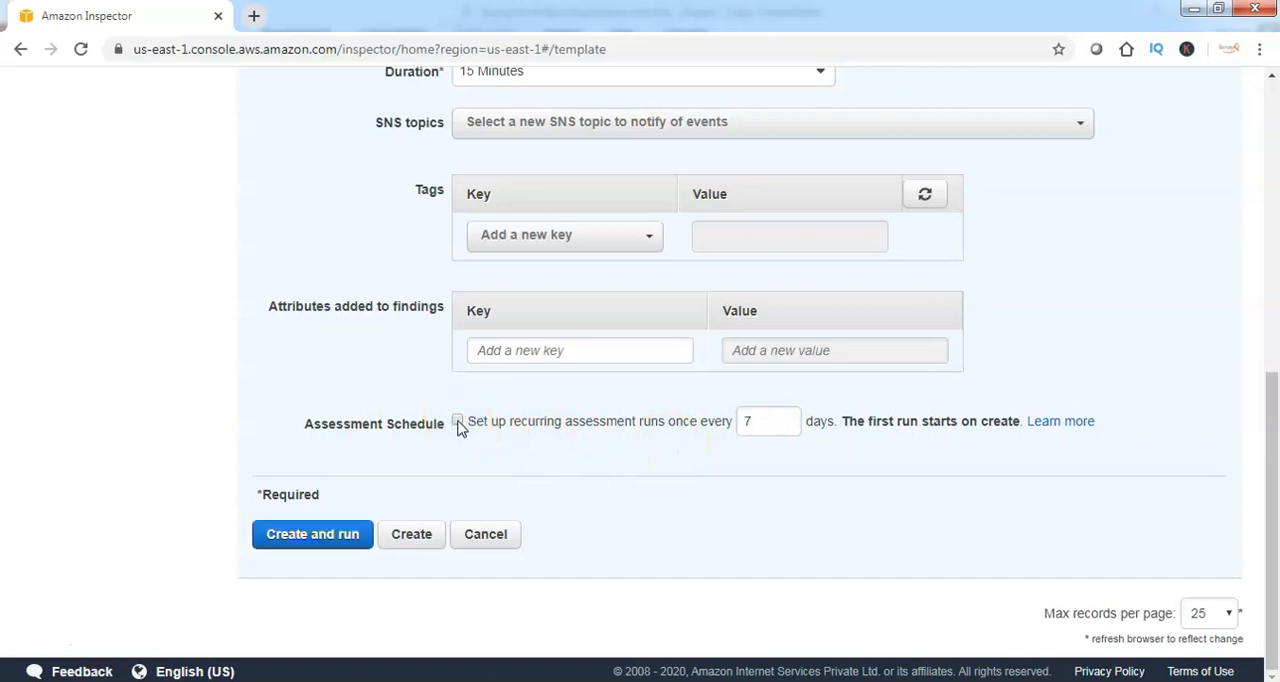
click(312, 536)
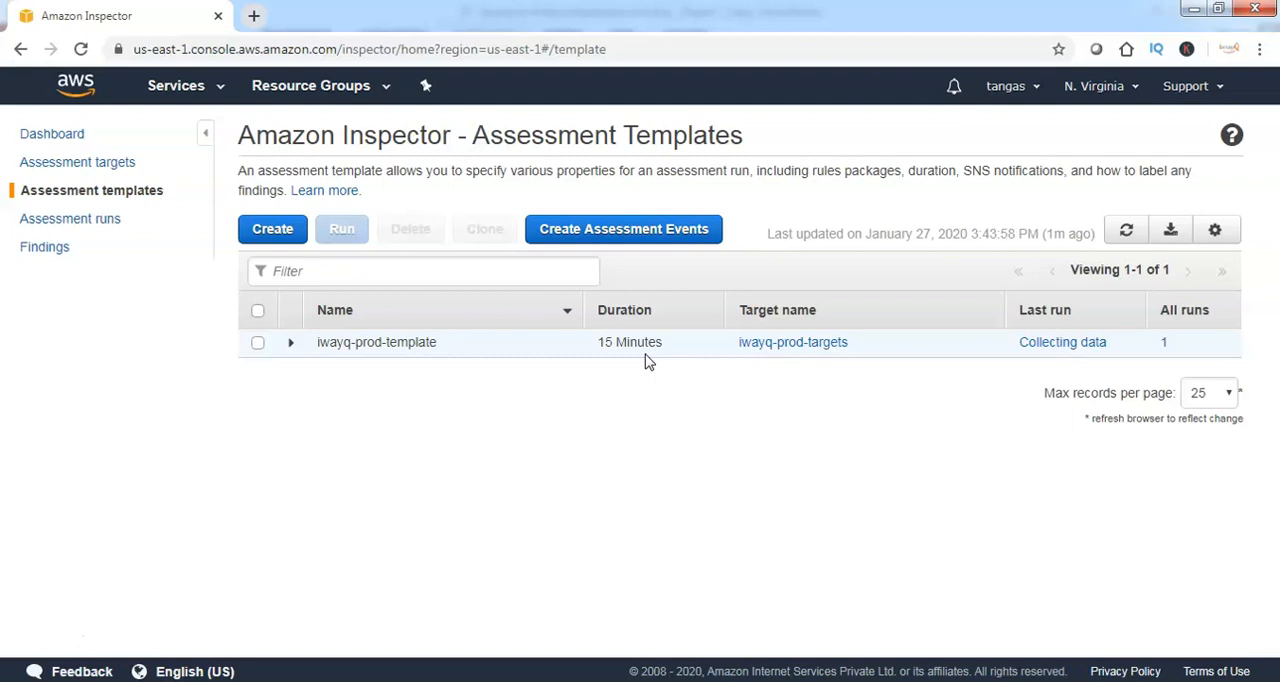
Generate a Findings report in PDF format for the completed iwayq-prod-template assessment run
click(77, 229)
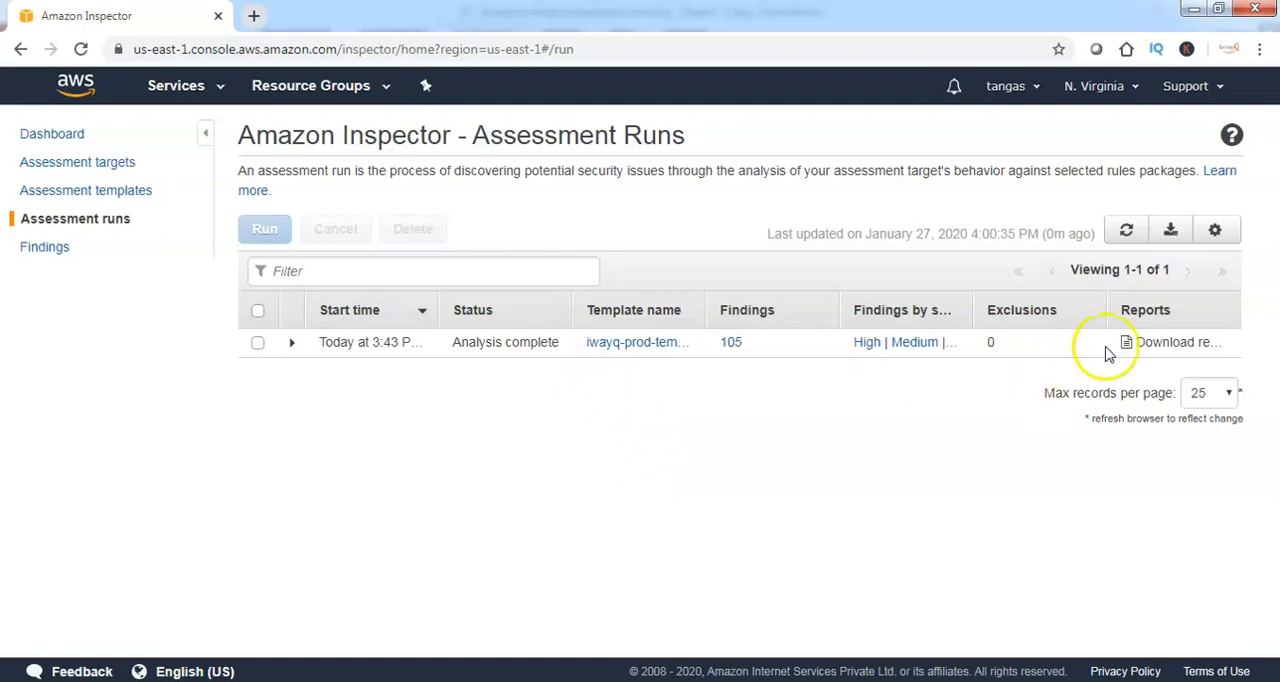
click(1160, 350)
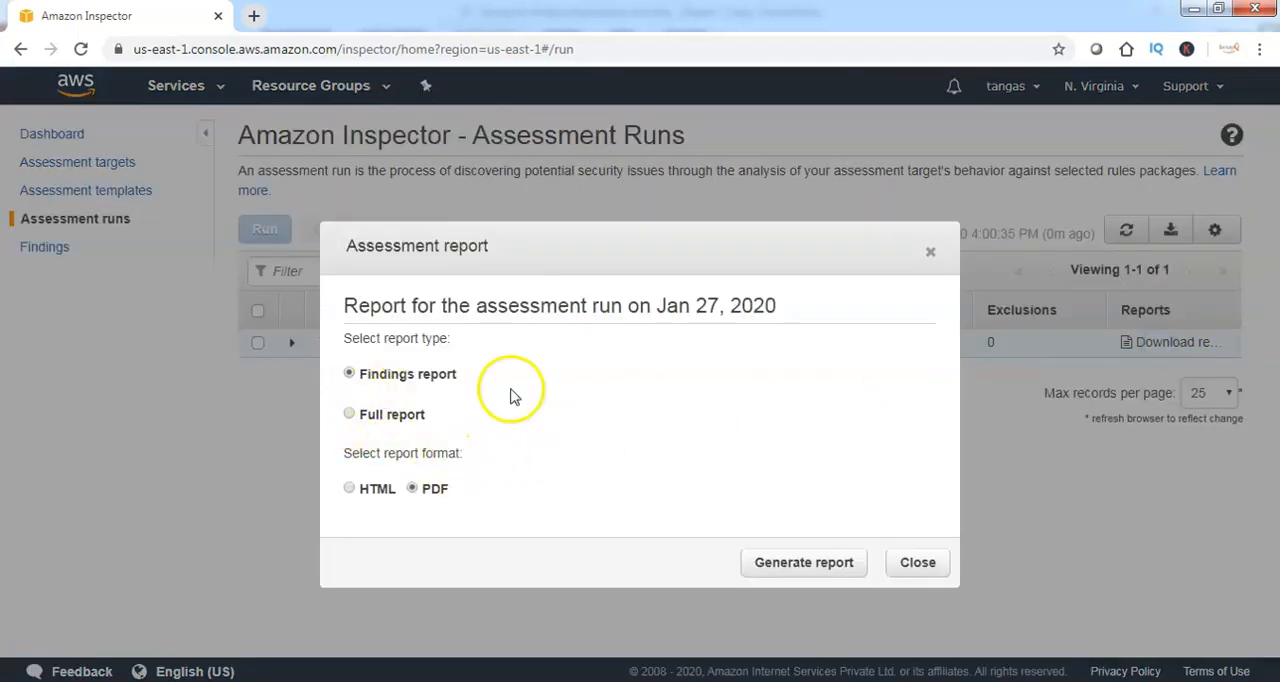
click(838, 566)
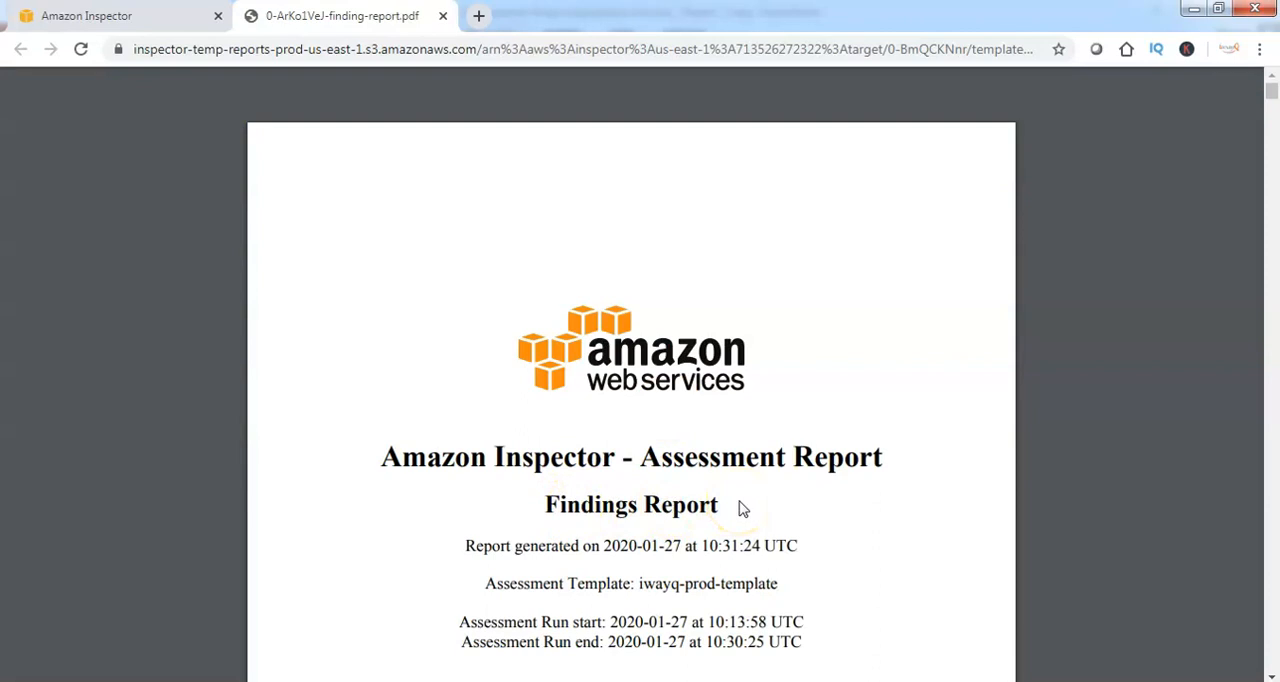
Examine the findings report's template and run details and the Executive Summary's findings by rules package and severity
scroll(709, 485, down, 2)
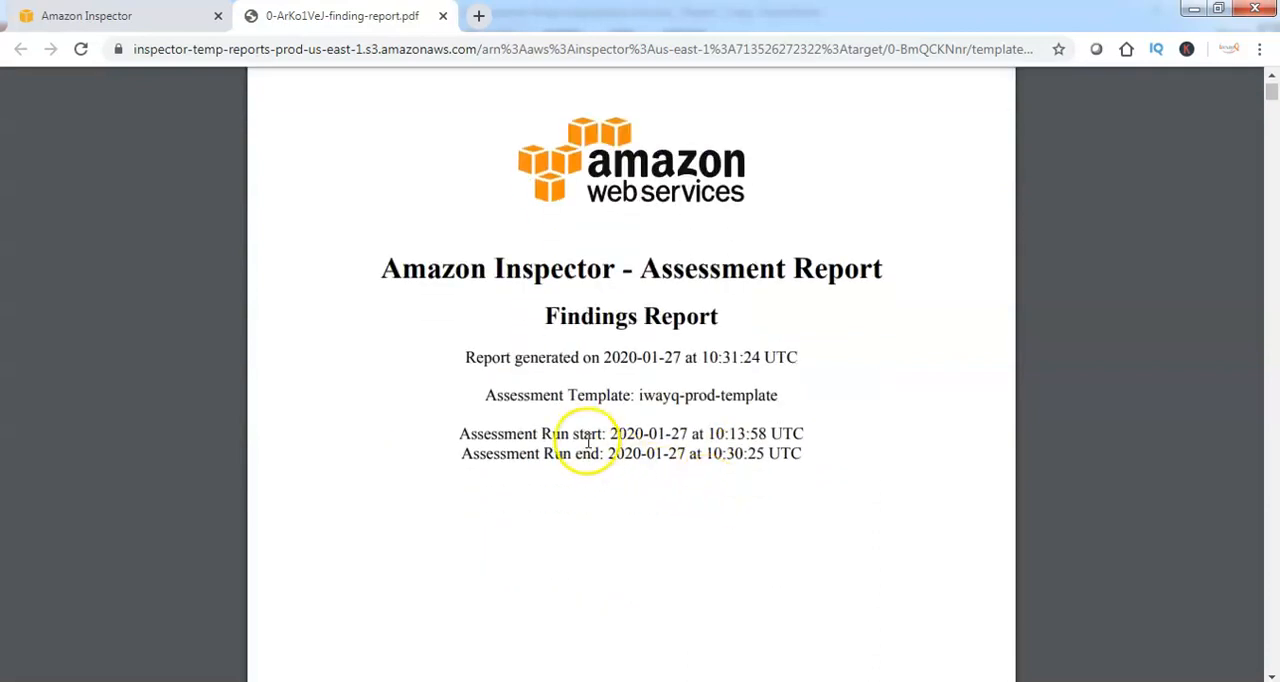
drag(660, 396, 799, 404)
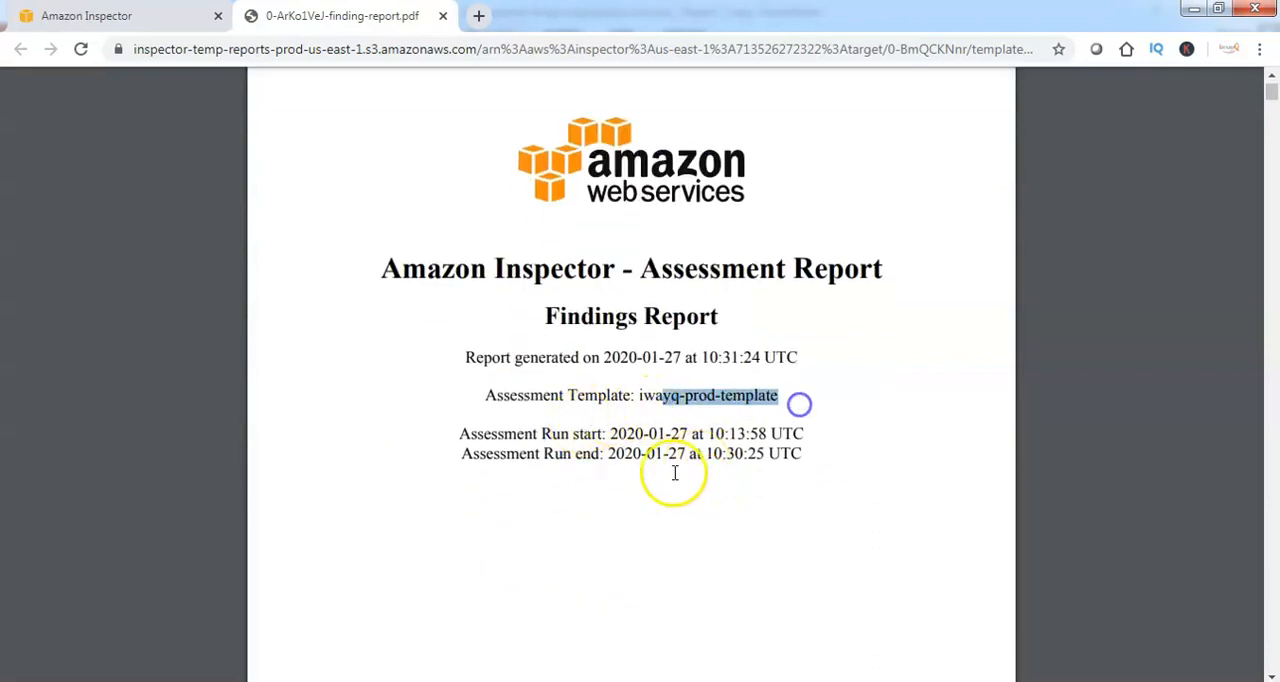
scroll(675, 473, down, 1)
drag(541, 339, 715, 339)
drag(543, 360, 686, 361)
scroll(651, 480, down, 6)
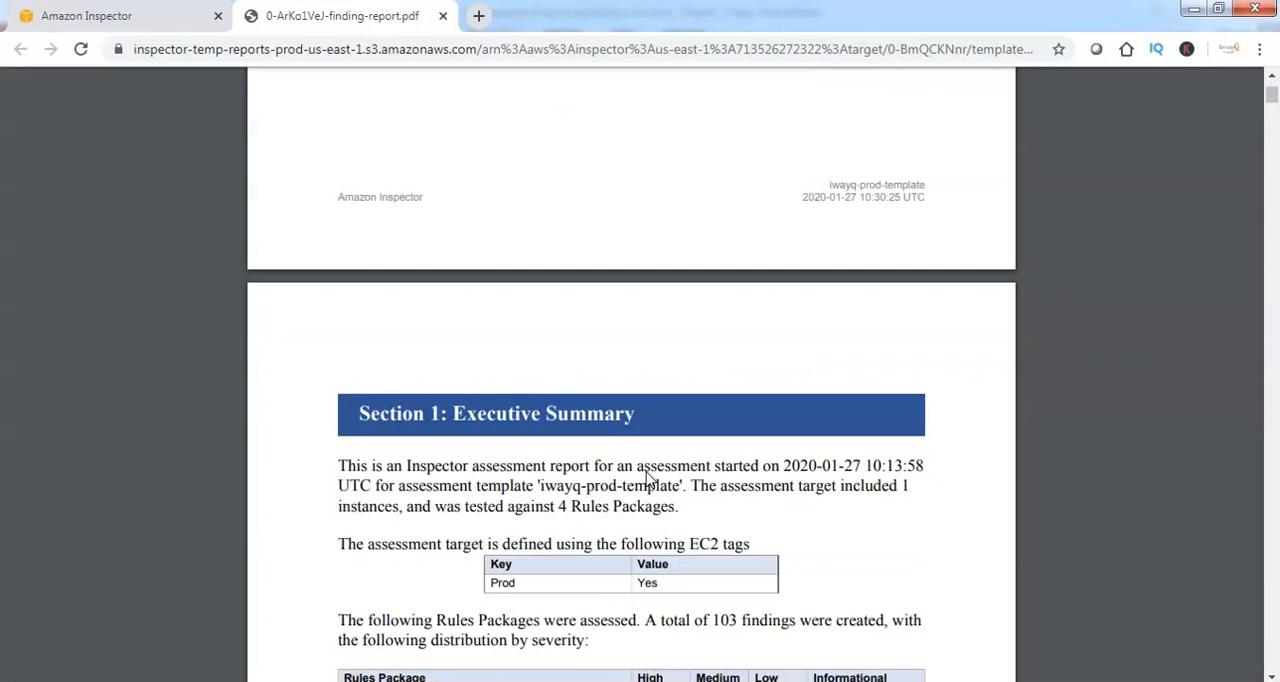
scroll(647, 480, down, 3)
click(637, 447)
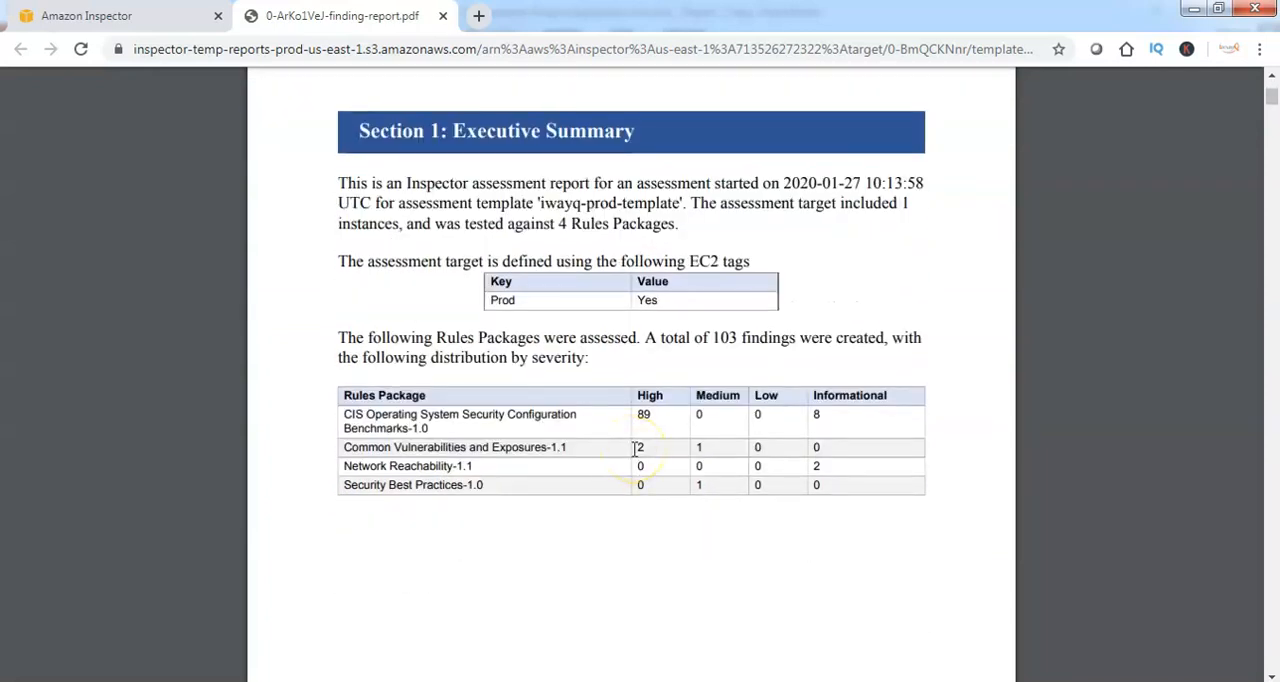
click(643, 415)
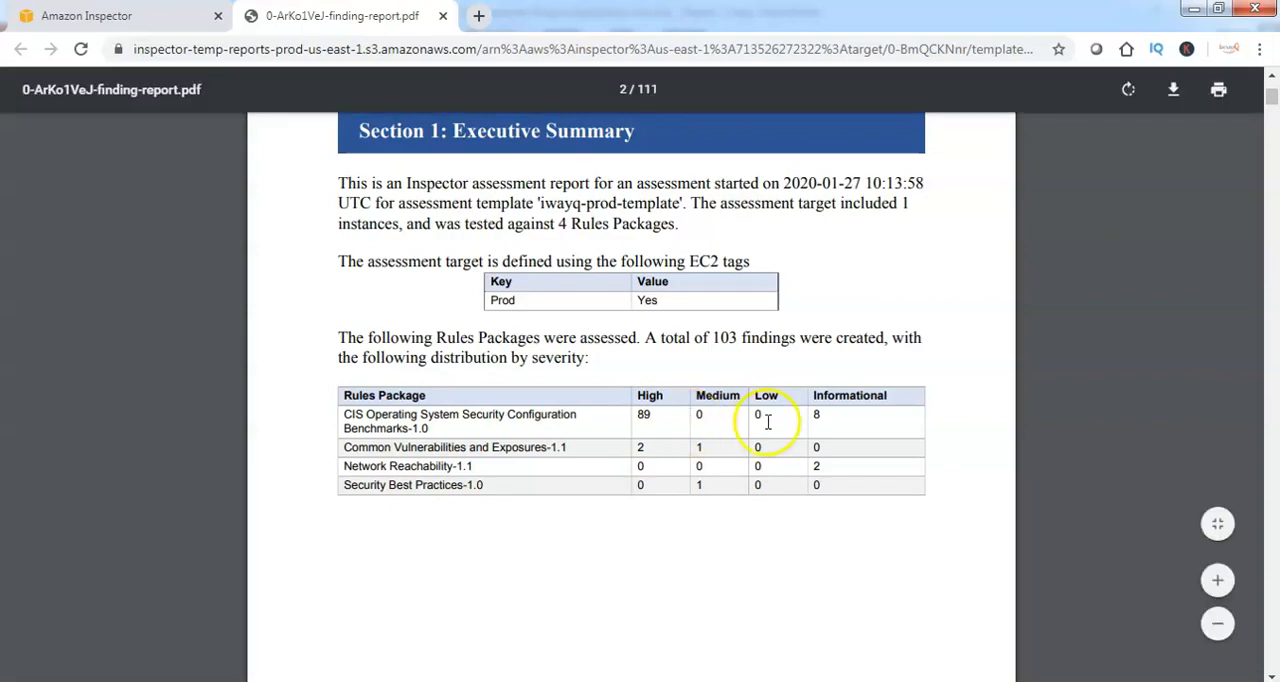
Read the description and recommendation of the udf filesystem finding in the report, then return to the Assessment Runs page
drag(1272, 100, 1261, 177)
scroll(503, 330, down, 2)
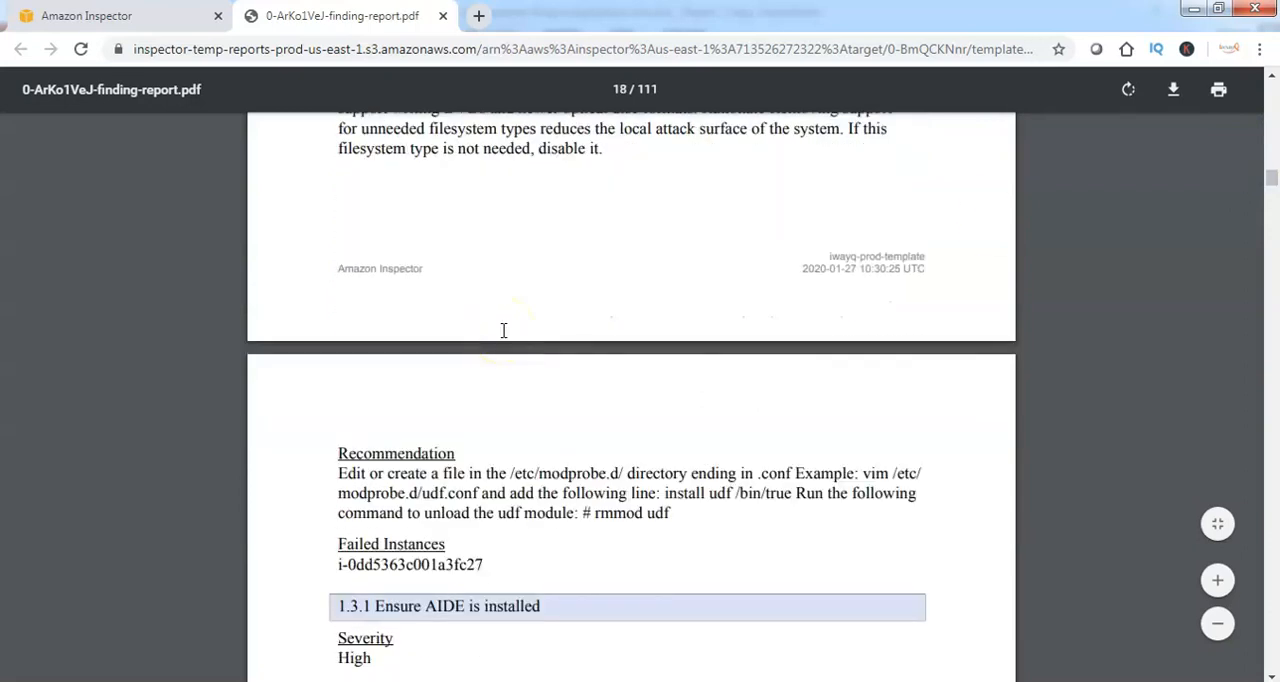
scroll(503, 330, up, 3)
drag(338, 236, 634, 348)
scroll(583, 370, down, 2)
scroll(583, 370, down, 2)
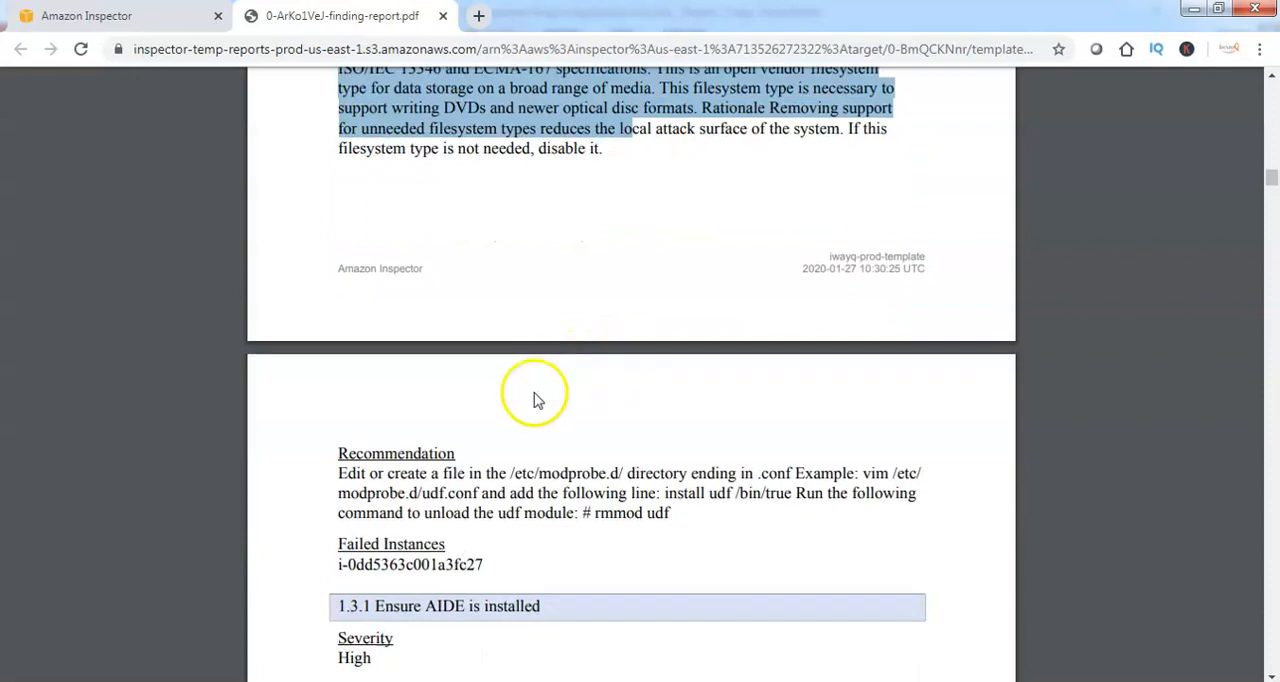
click(331, 477)
drag(331, 477, 700, 522)
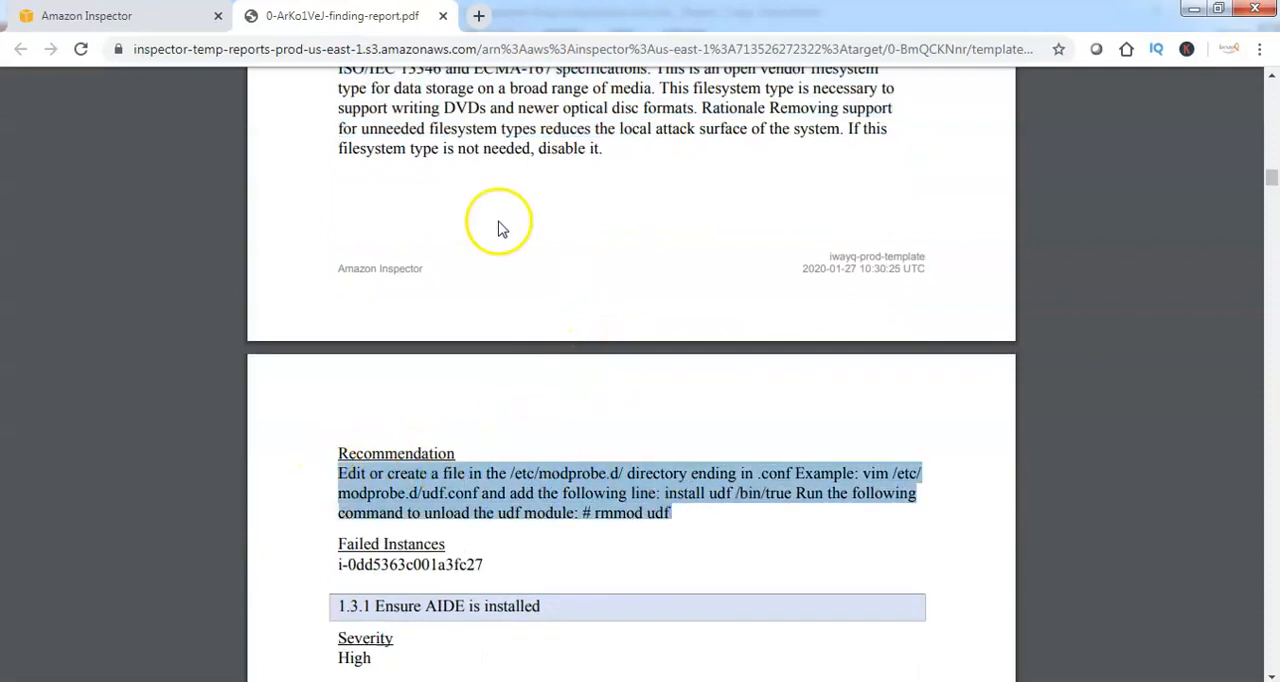
click(170, 14)
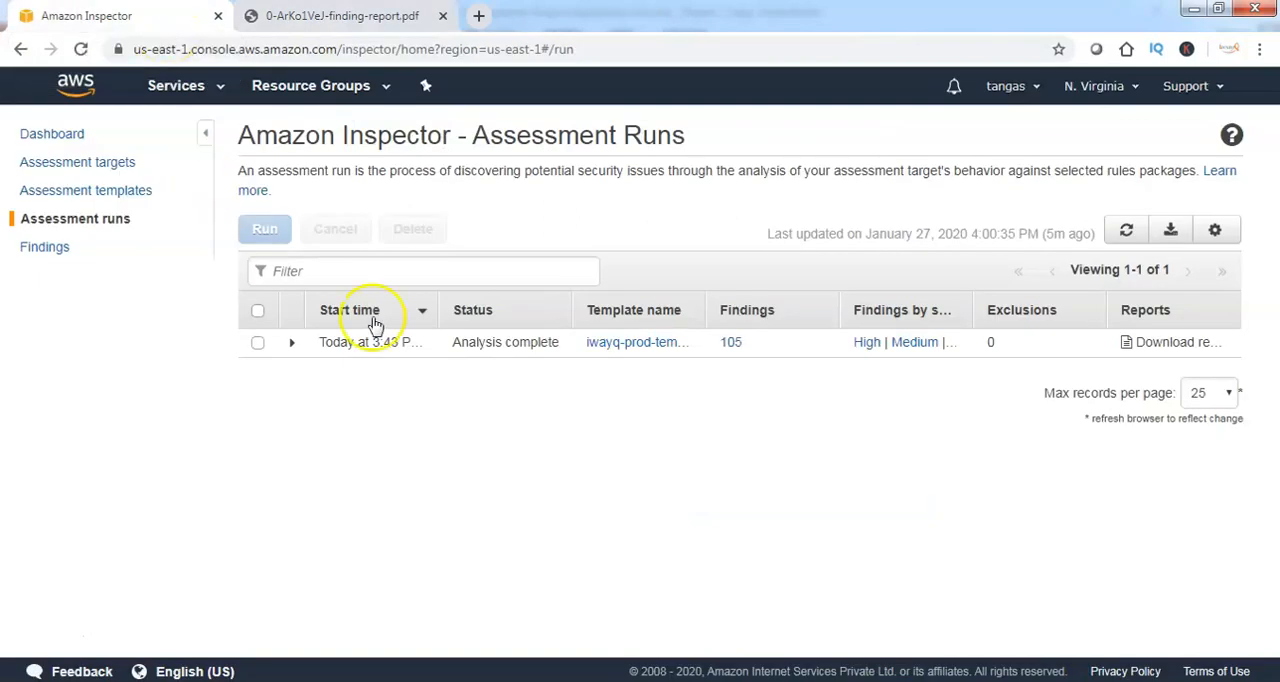